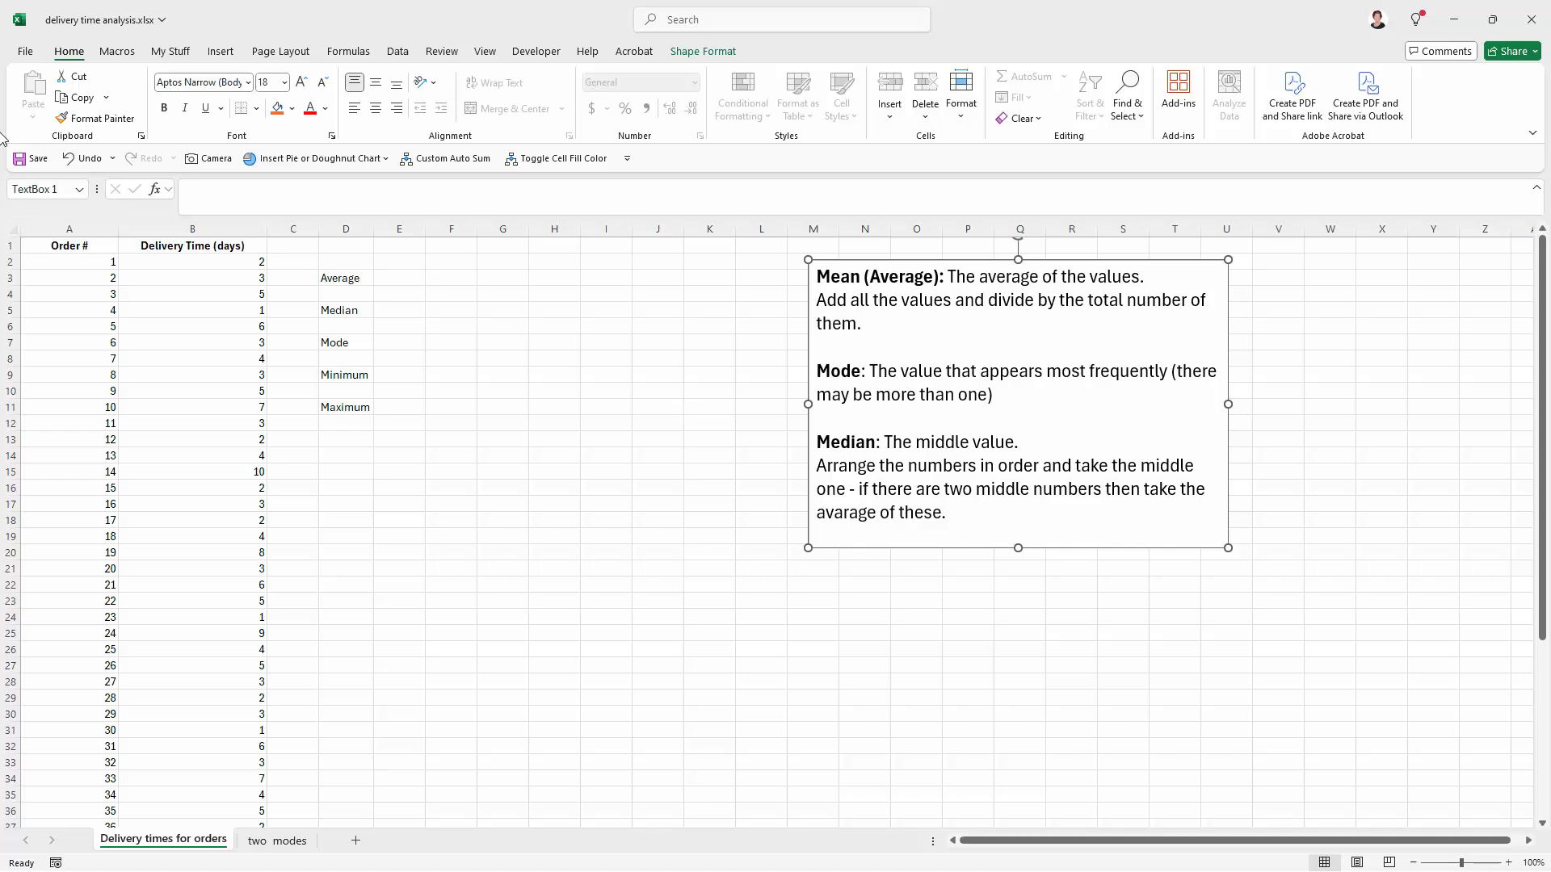
# Step: Calculate the average of the delivery times in E3 with an AVERAGE formula over B2:B51
pyautogui.click(139, 257)
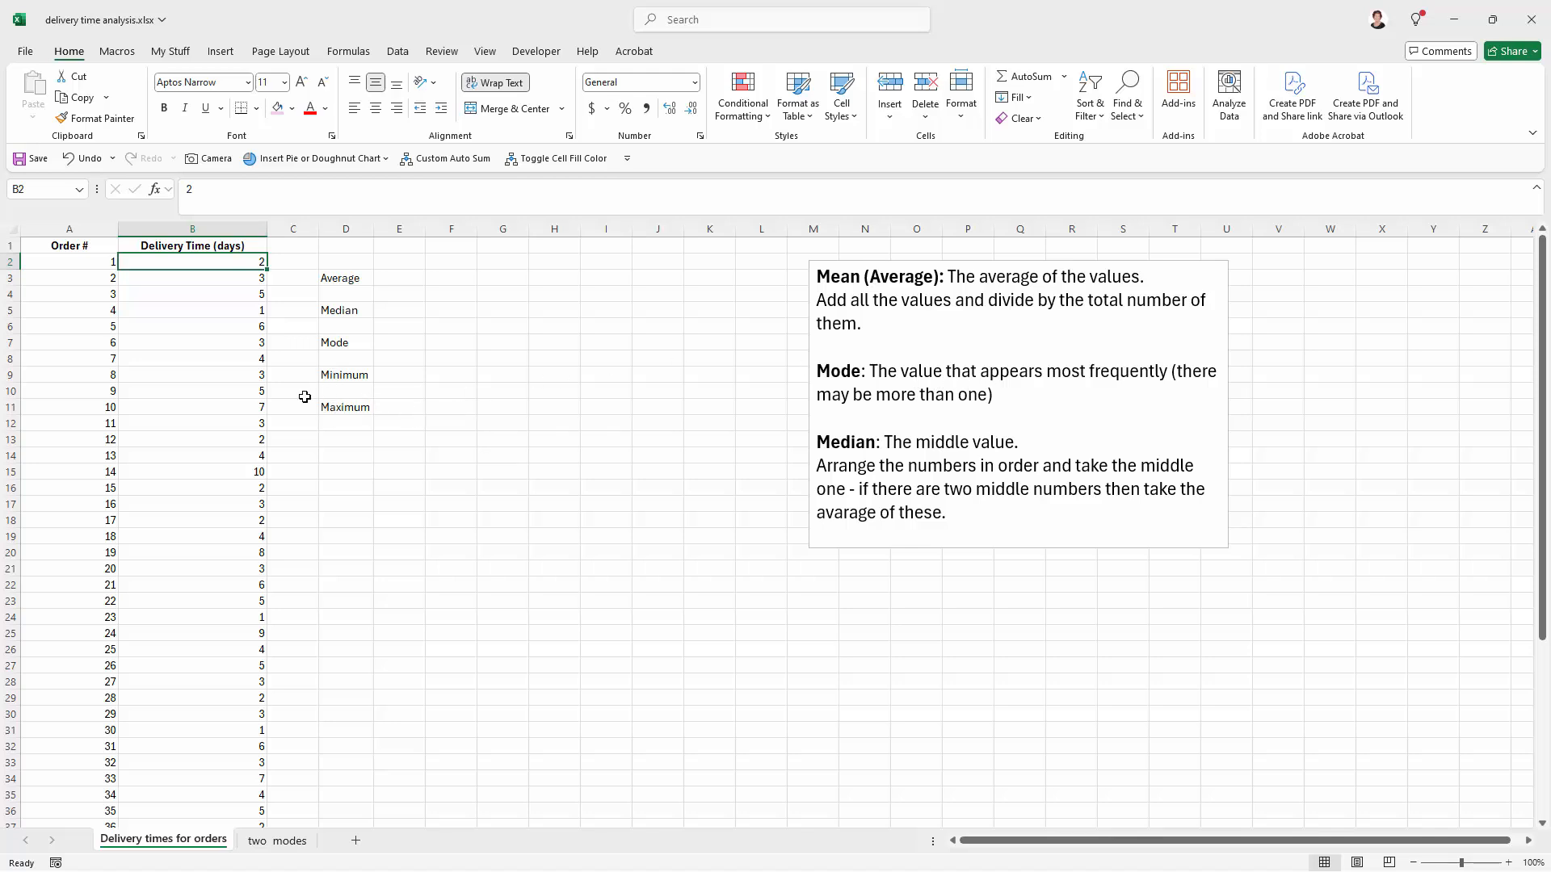
pyautogui.click(388, 278)
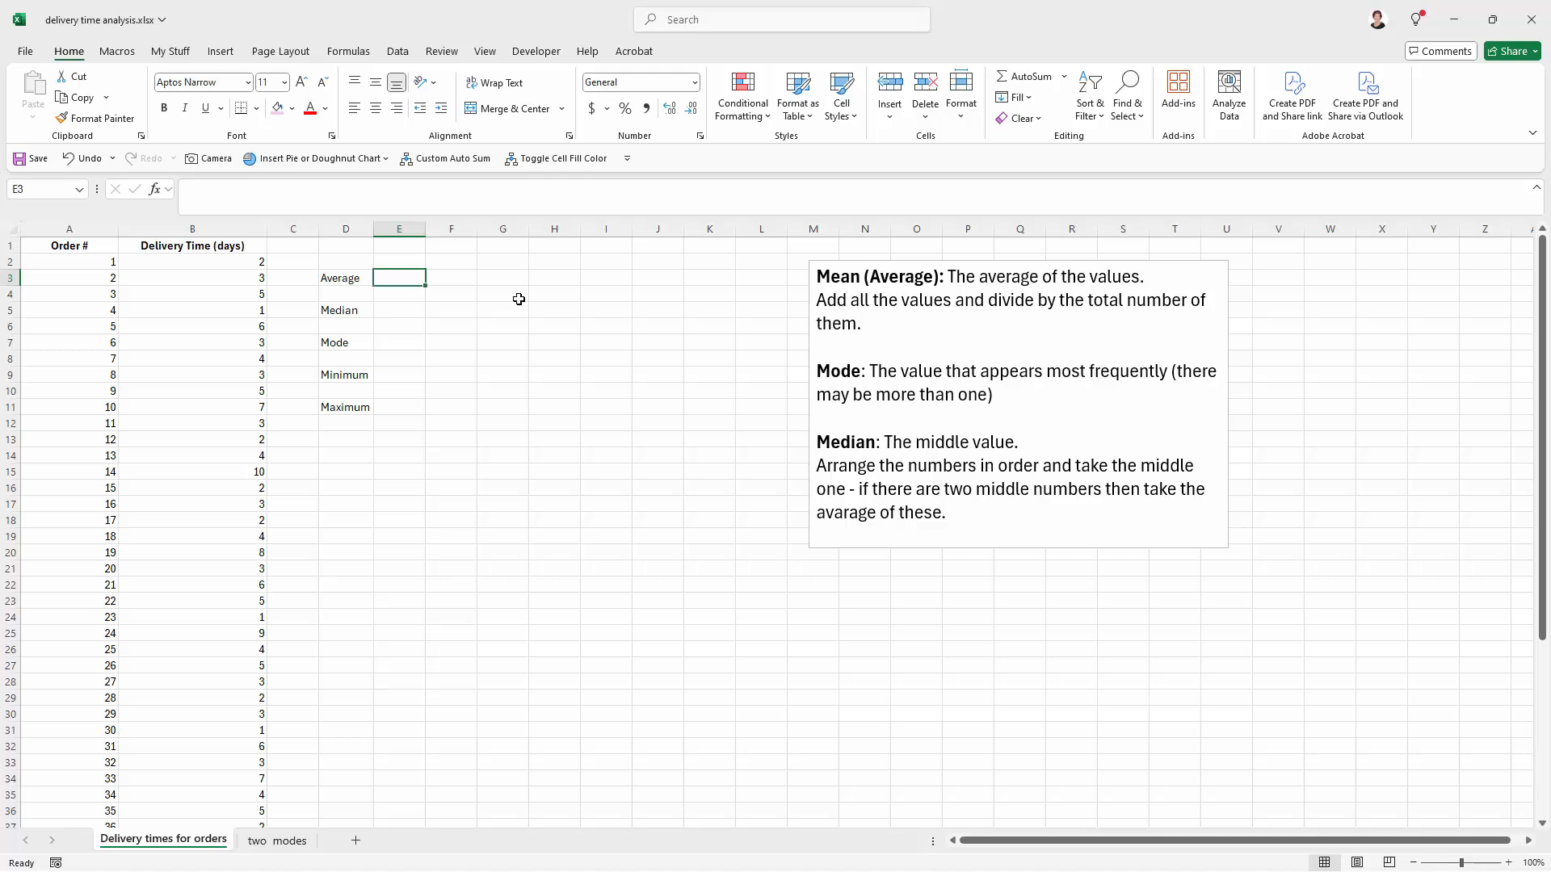
pyautogui.write('=')
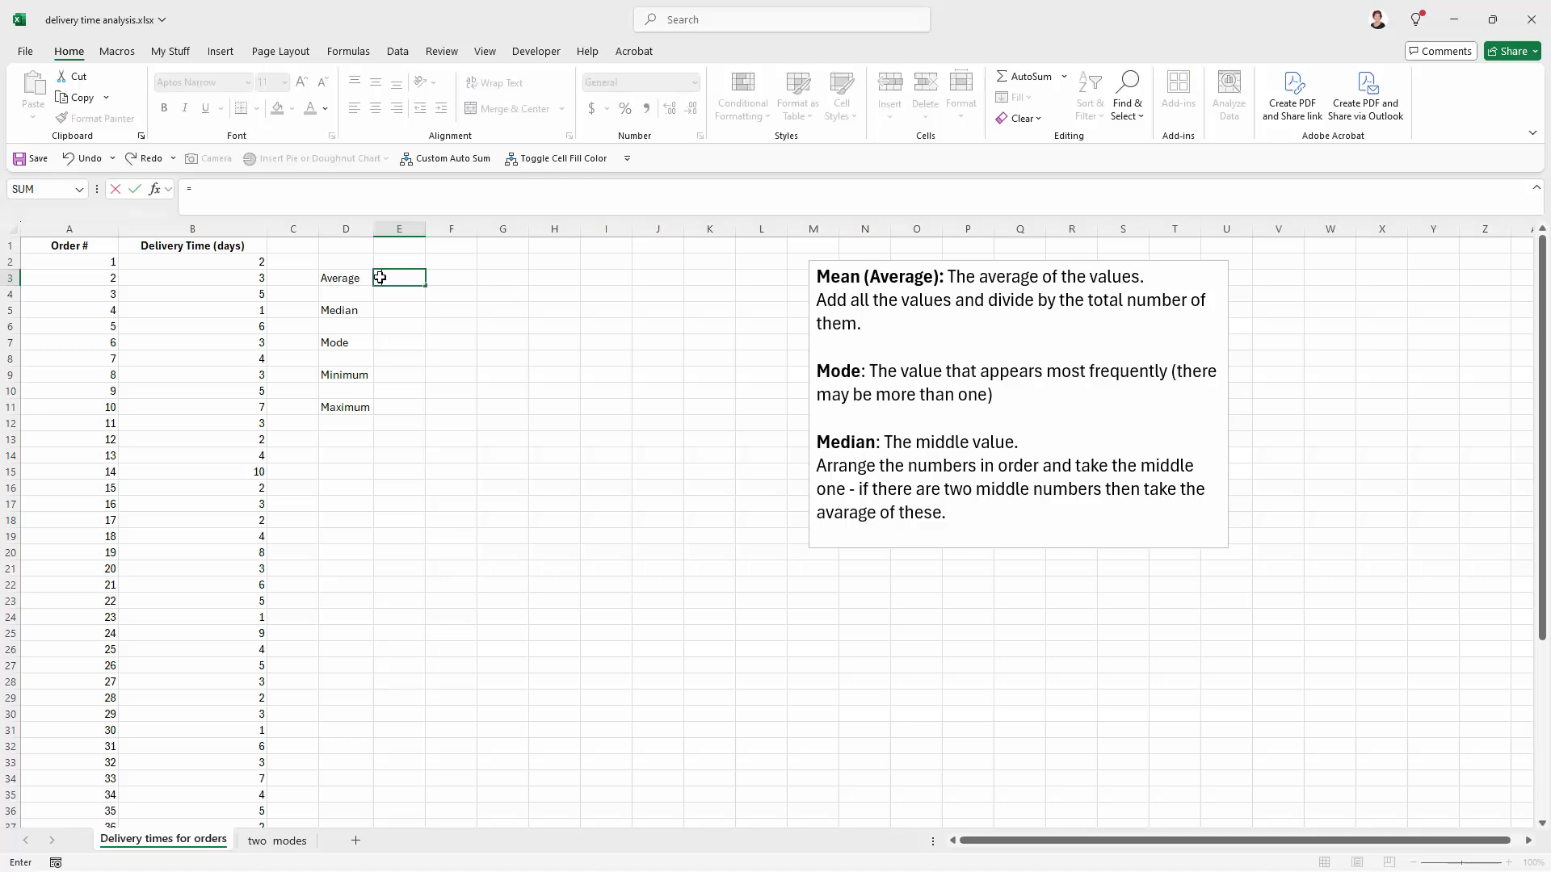
pyautogui.write('averag')
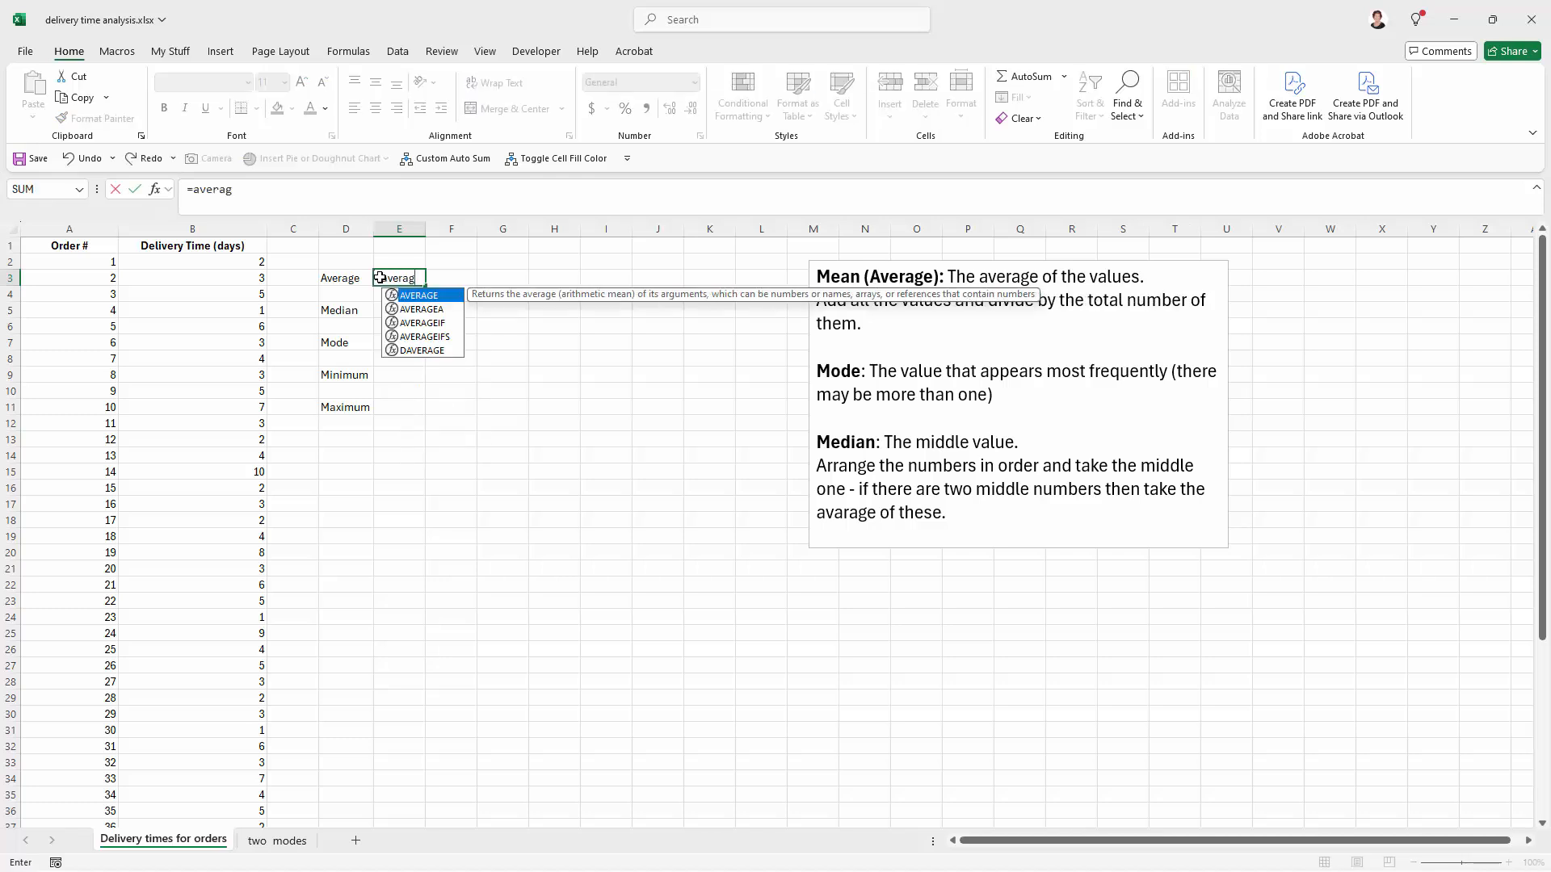
pyautogui.write('e(')
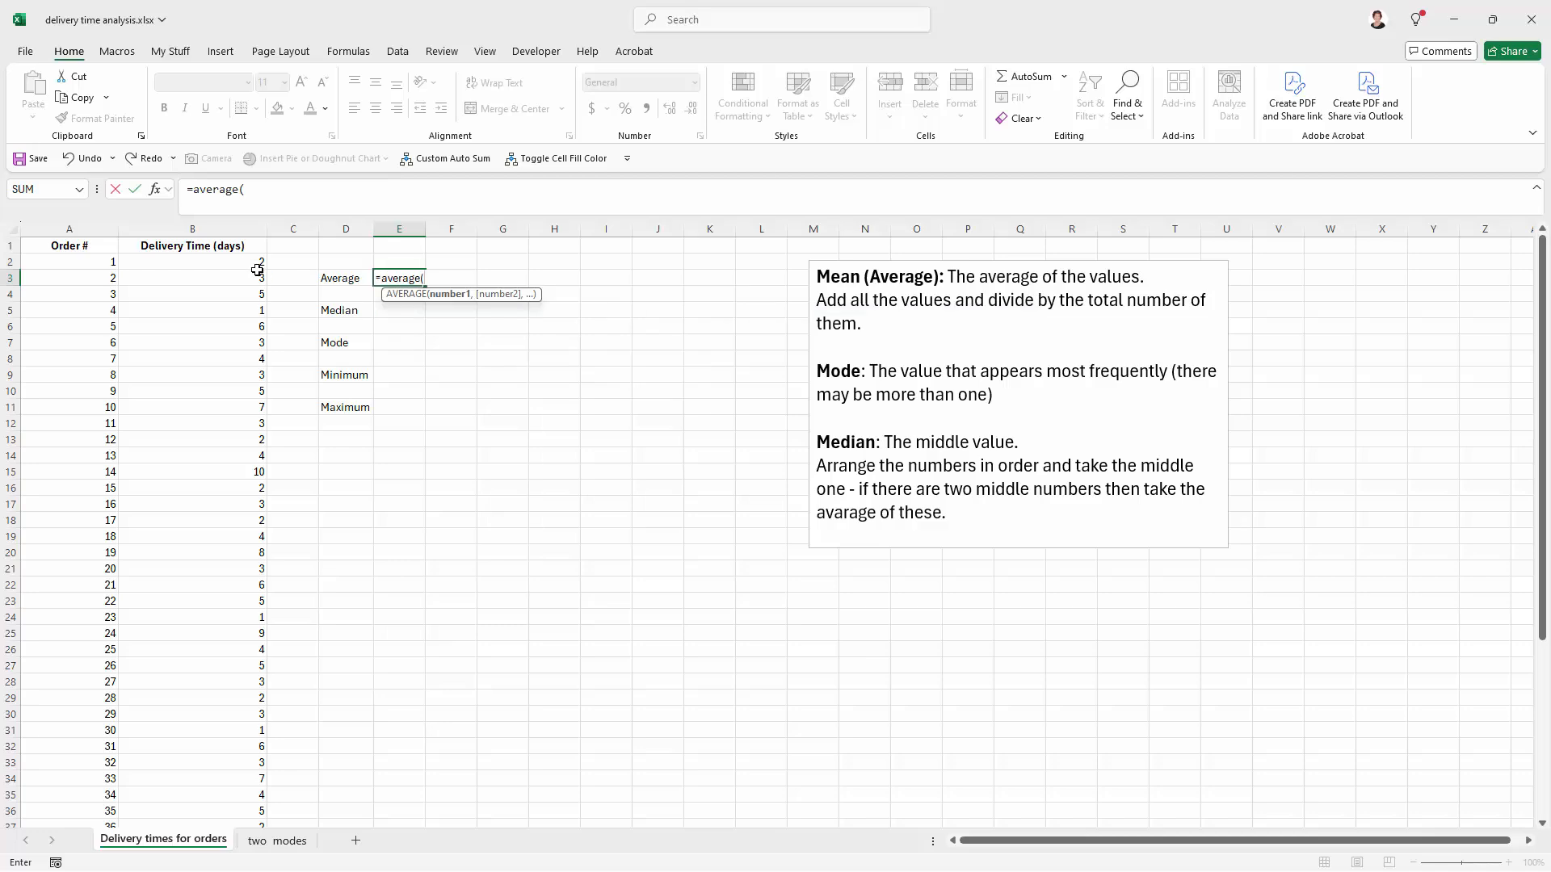
pyautogui.moveTo(253, 262); pyautogui.dragTo(171, 798)
pyautogui.scroll(3, 373, 670)
pyautogui.scroll(3, 373, 670)
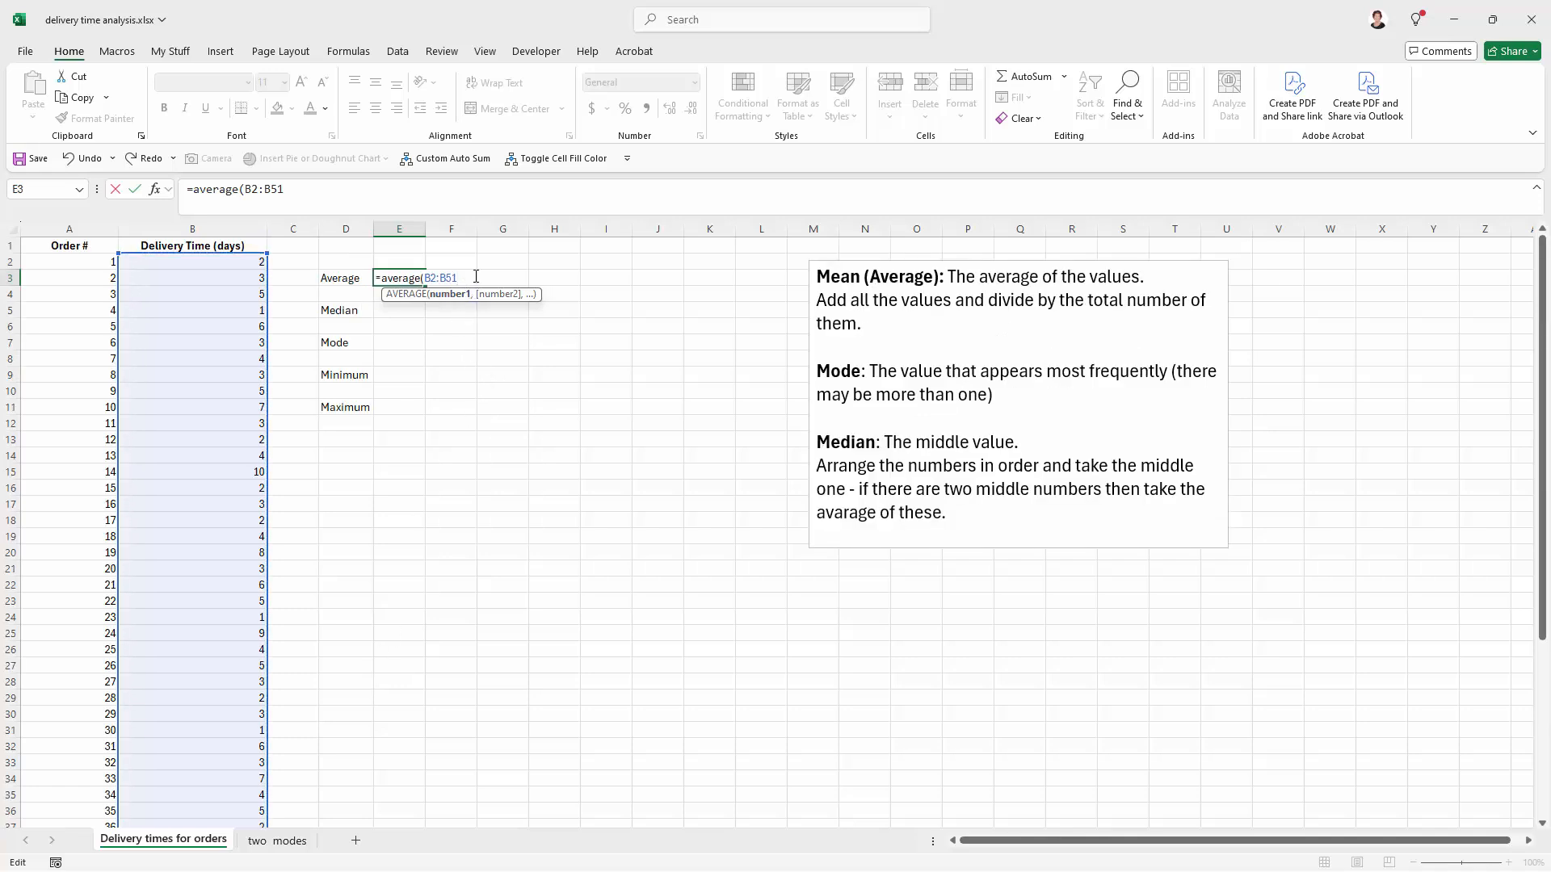
pyautogui.write(')')
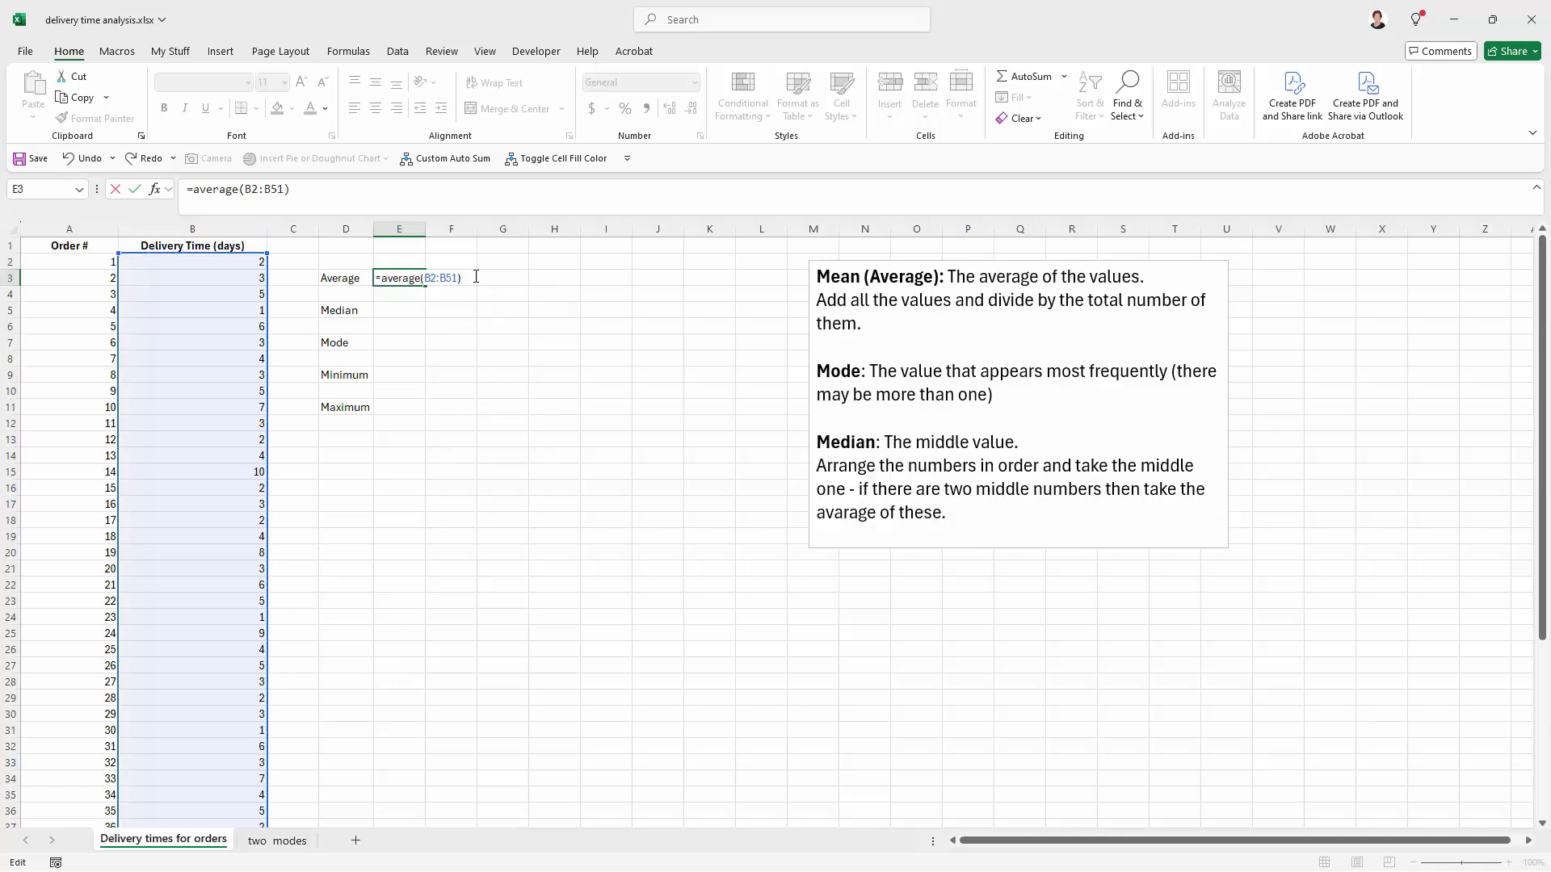
pyautogui.press('Return')
pyautogui.click(413, 271)
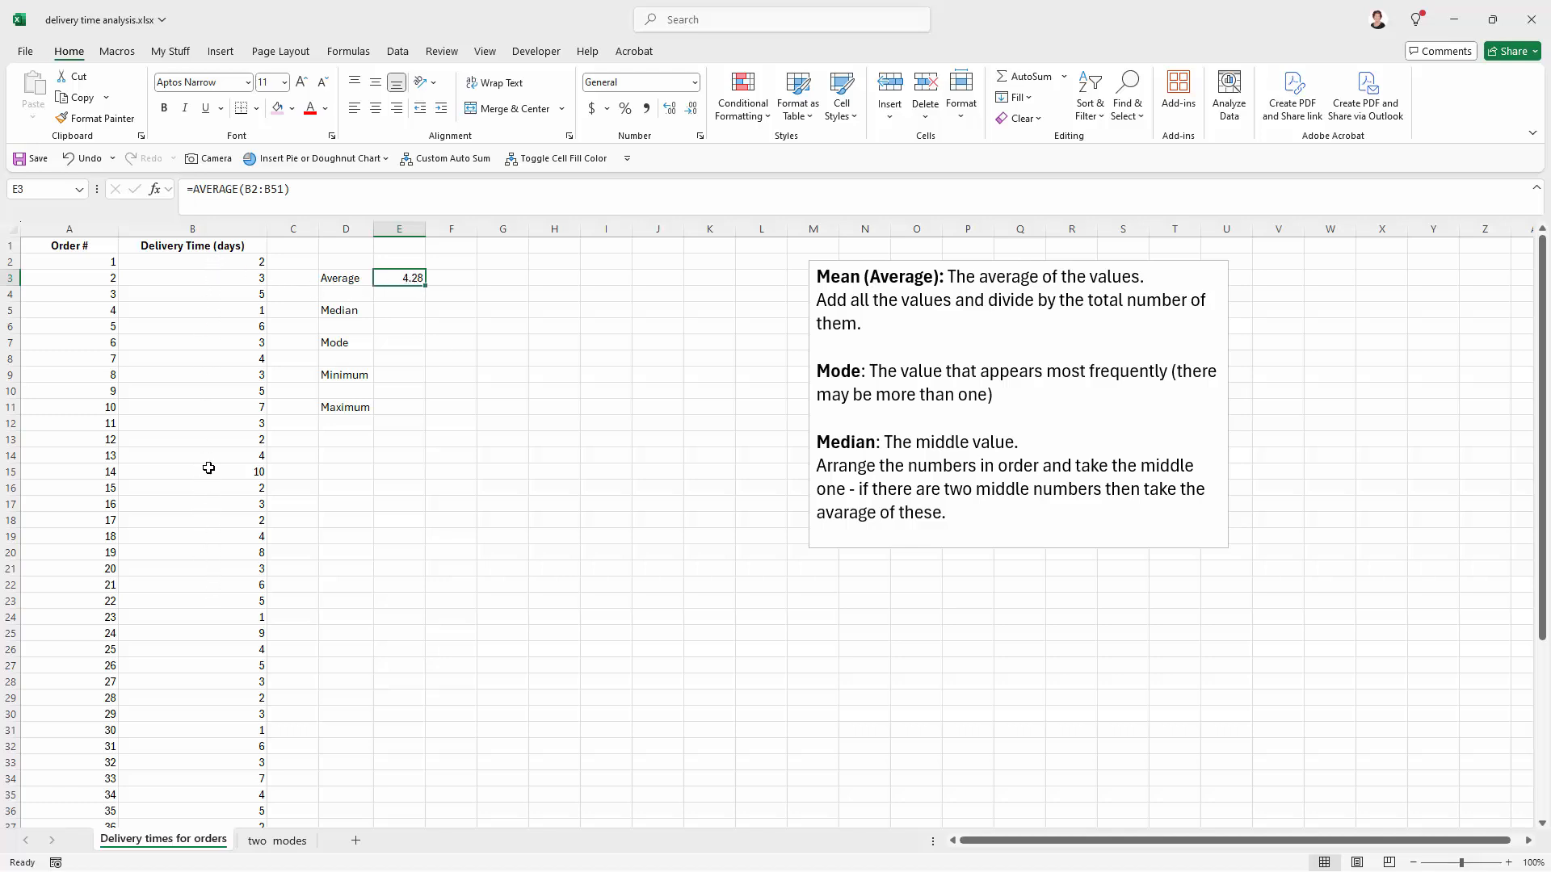
# Step: Calculate the median of the delivery times in E5 with a MEDIAN formula over B2:B51
pyautogui.scroll(-7, 223, 525)
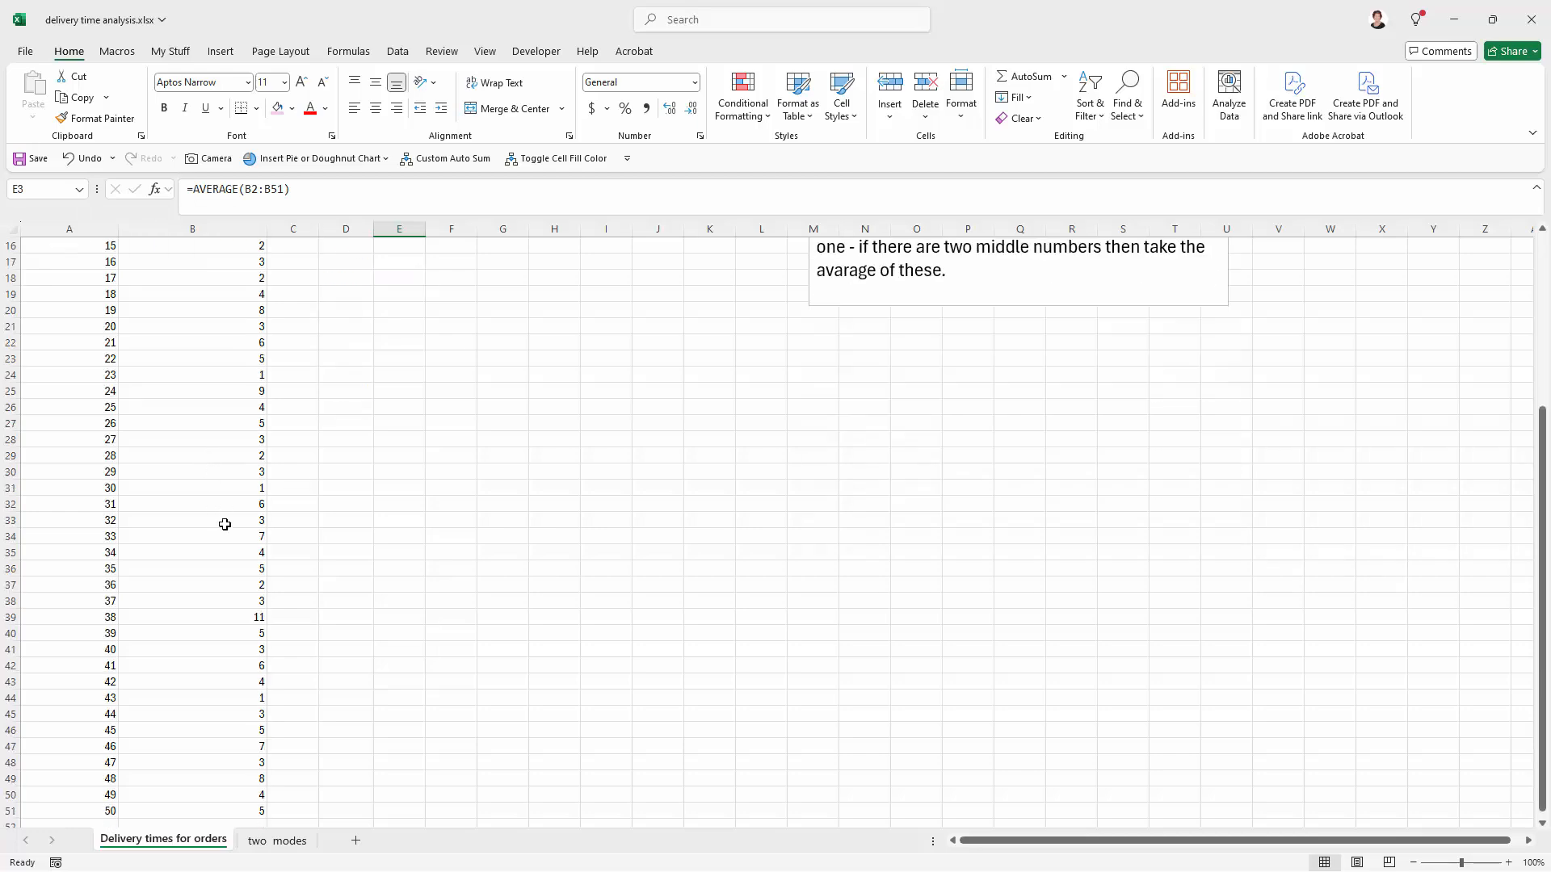
pyautogui.scroll(7, 224, 524)
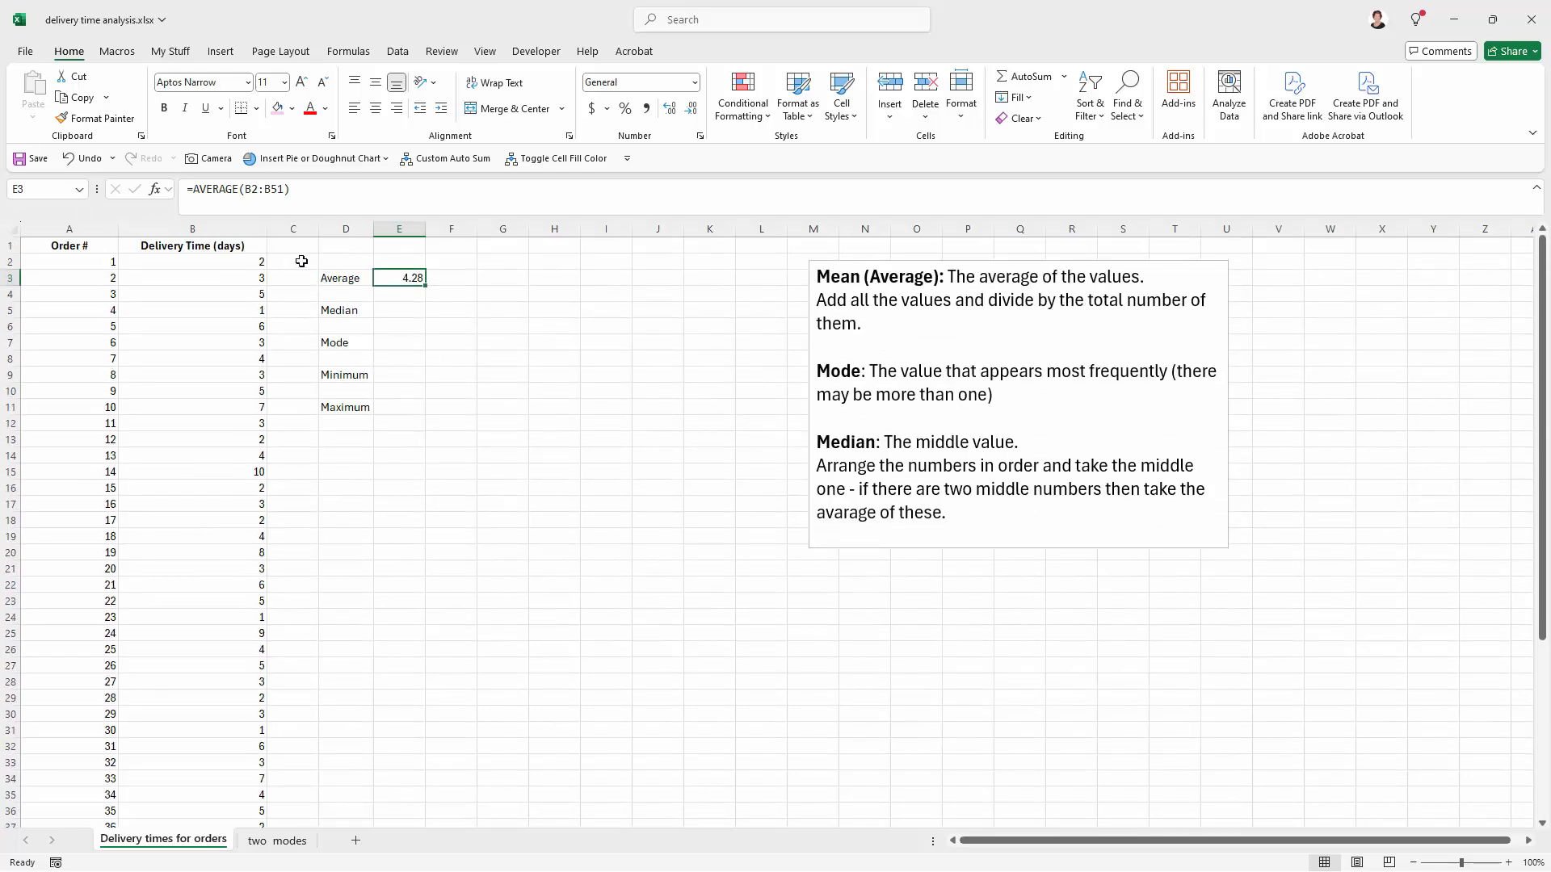
pyautogui.click(387, 311)
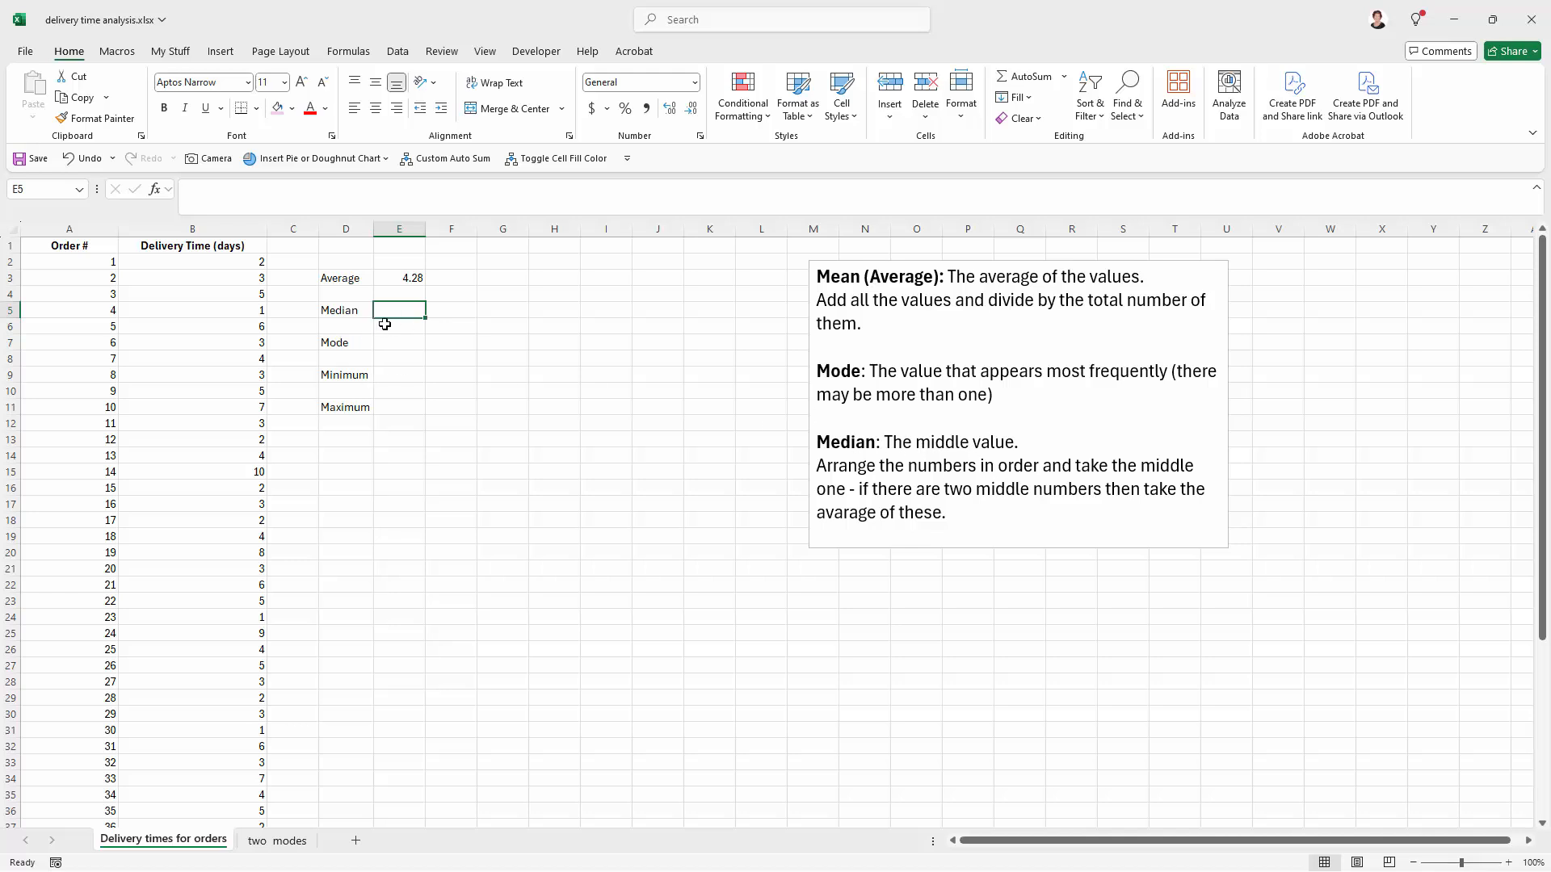
pyautogui.write('=median(')
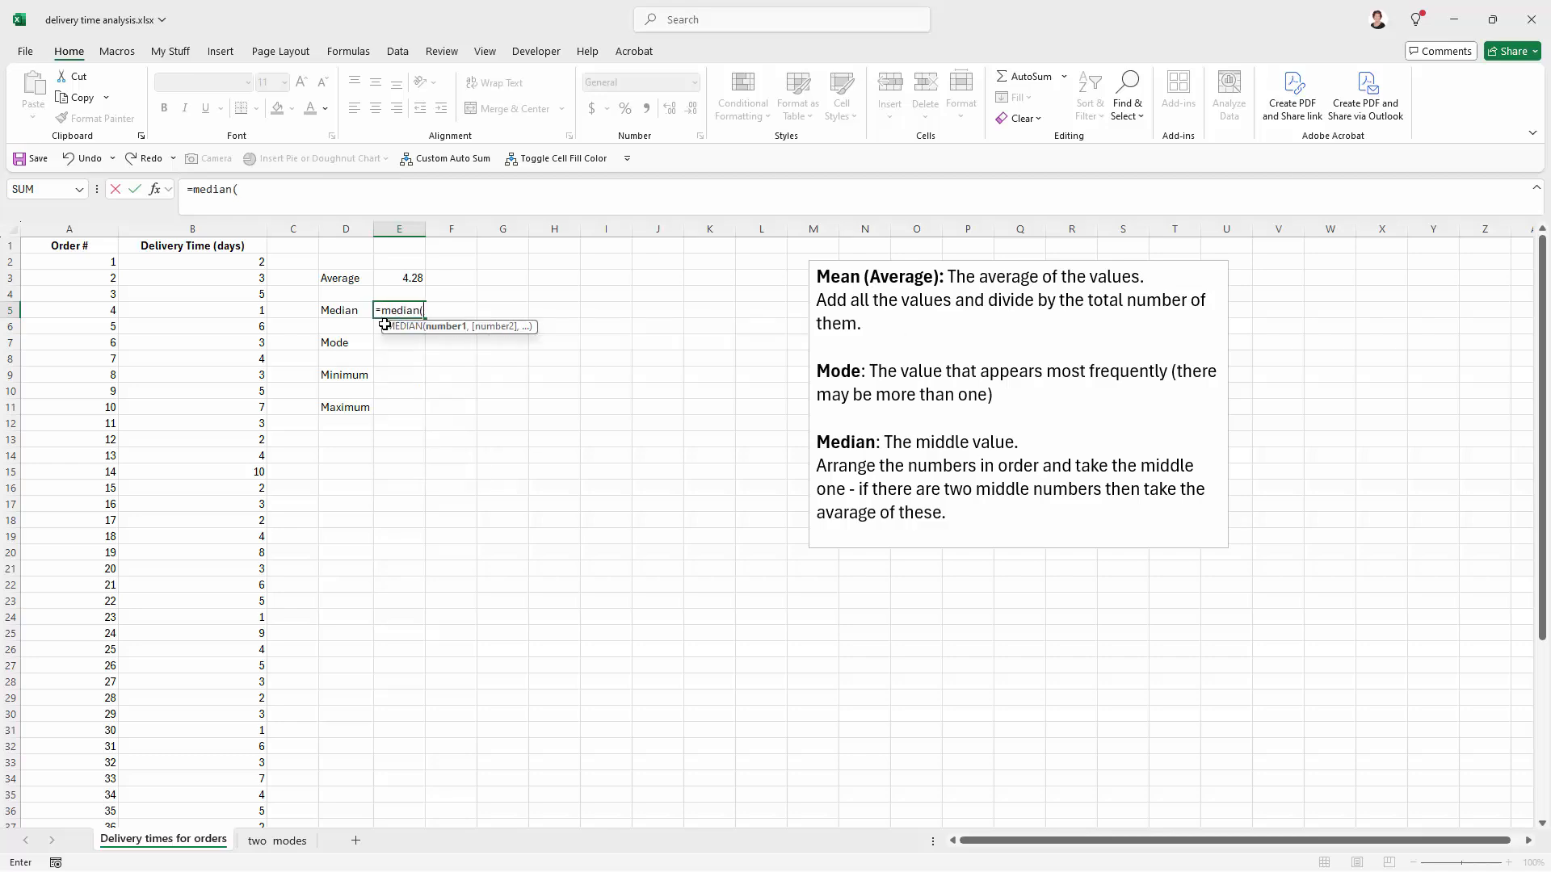
pyautogui.moveTo(211, 260); pyautogui.dragTo(177, 788)
pyautogui.scroll(2, 386, 524)
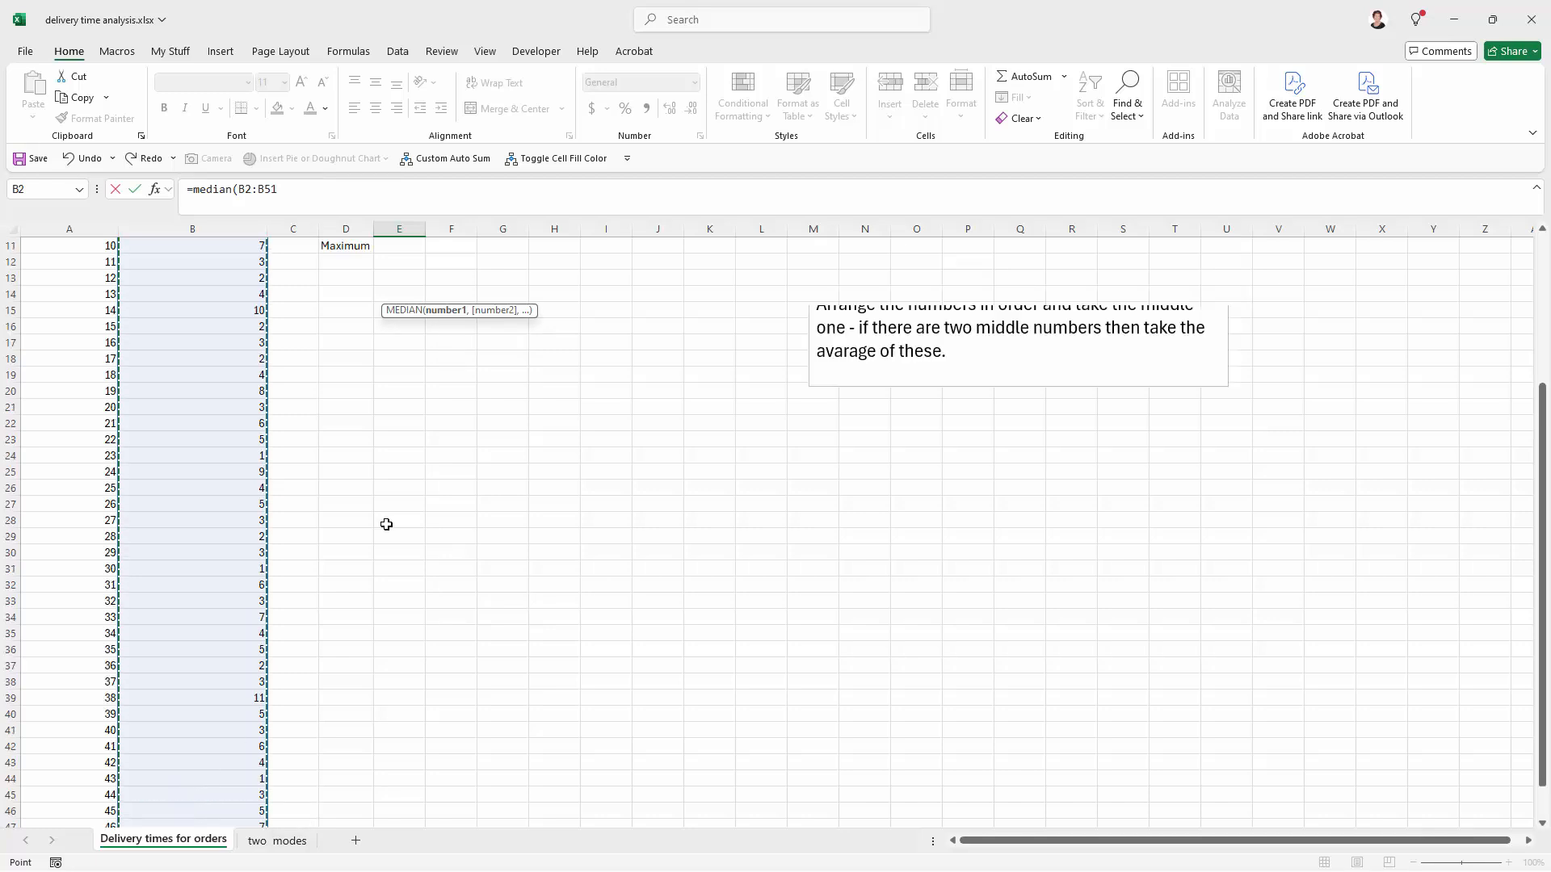
pyautogui.scroll(3, 386, 525)
pyautogui.write(')')
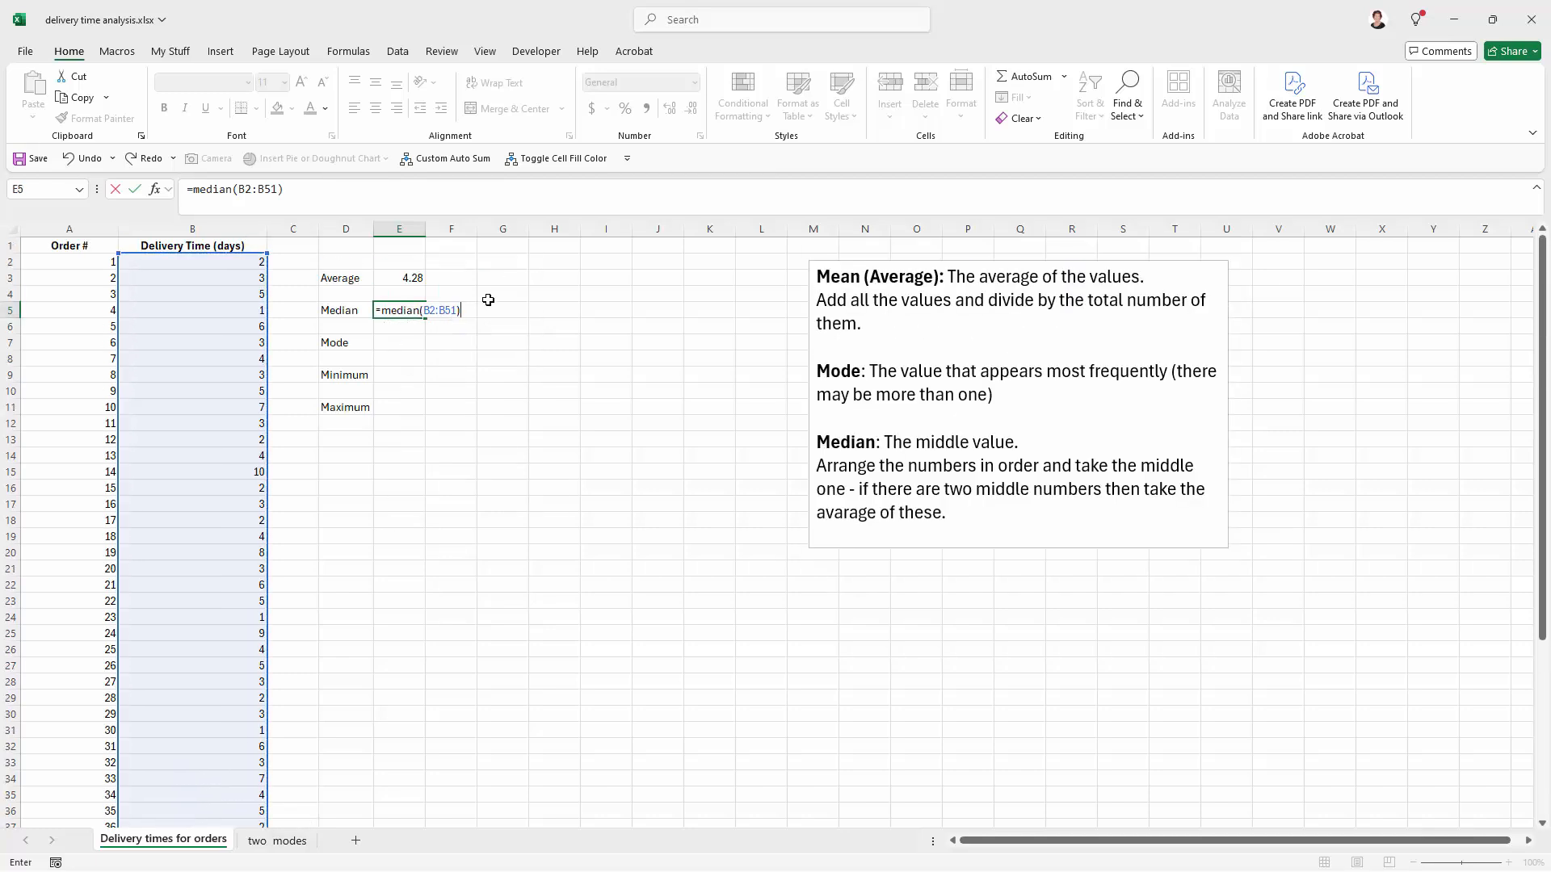
pyautogui.press('Return')
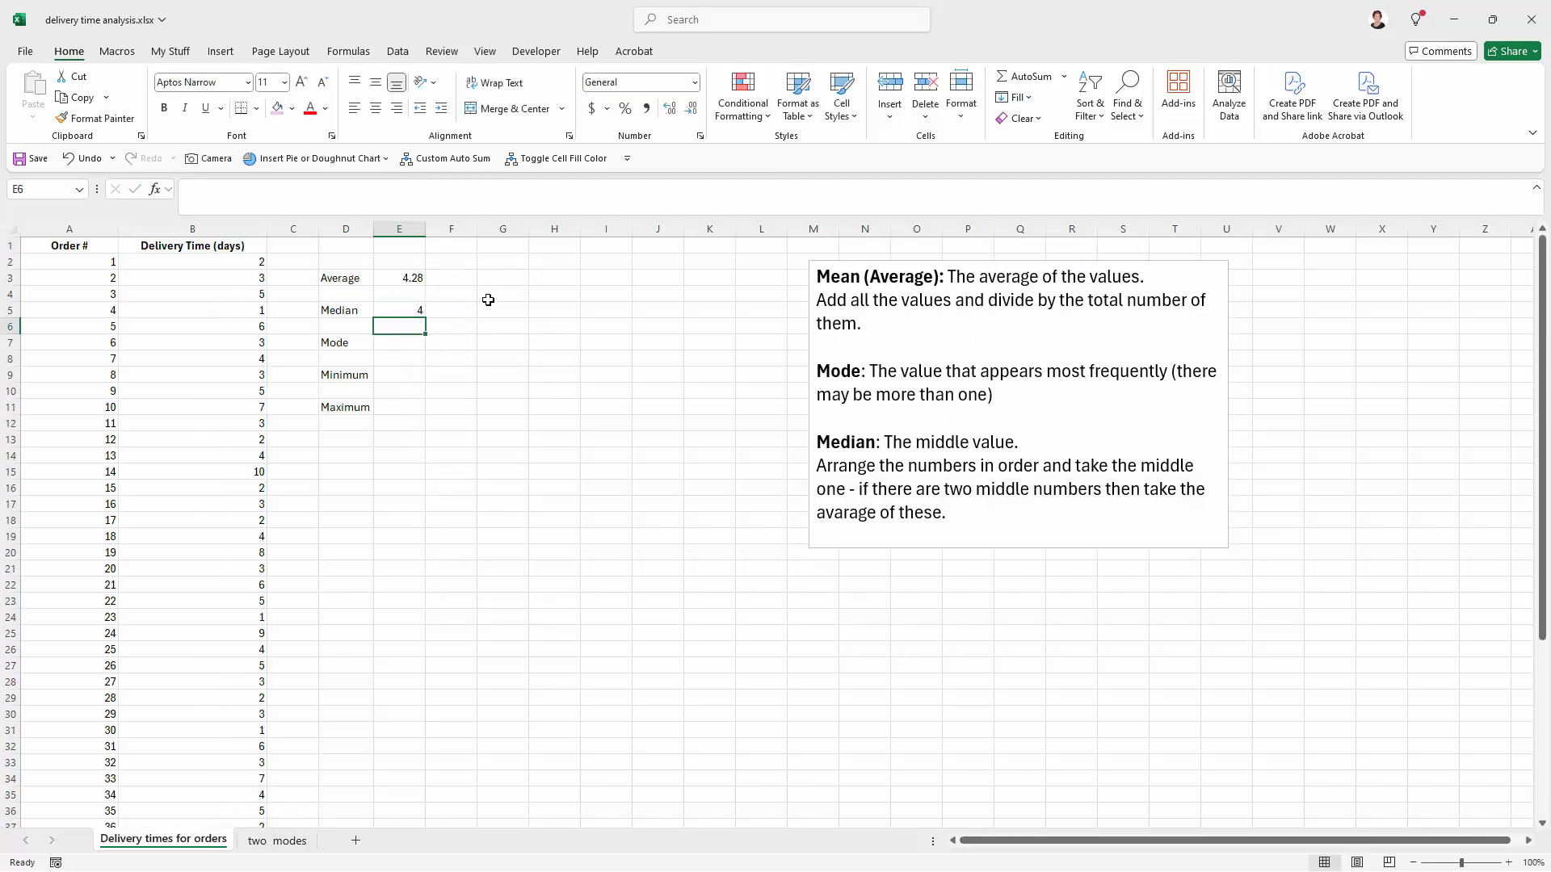
pyautogui.click(398, 308)
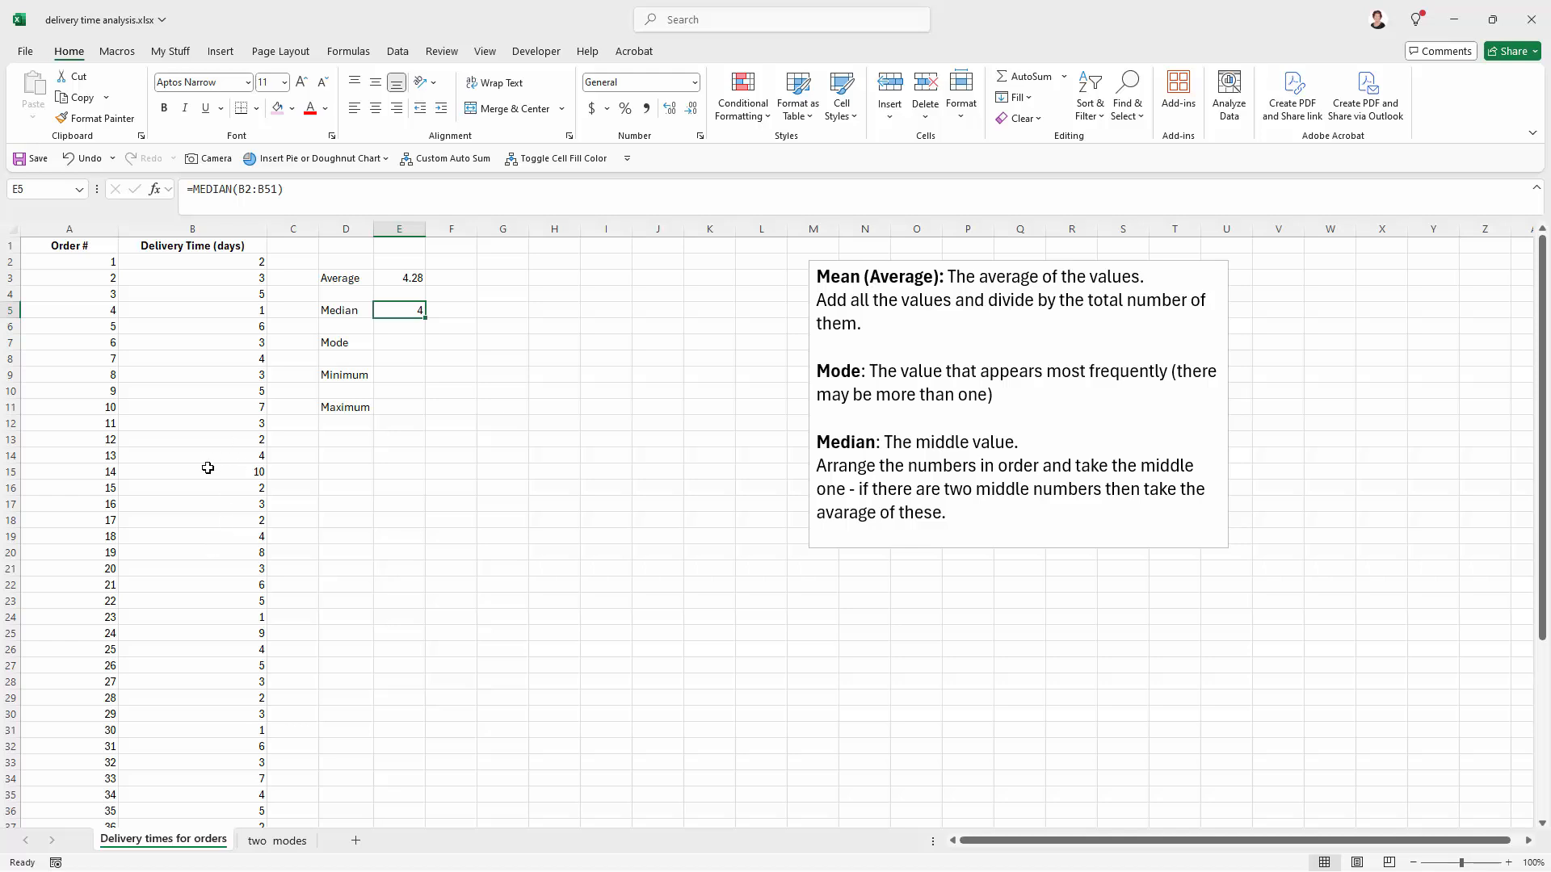
# Step: Calculate the mode of the delivery times in E7 with a MODE.MULT formula over B2:B51
pyautogui.click(399, 342)
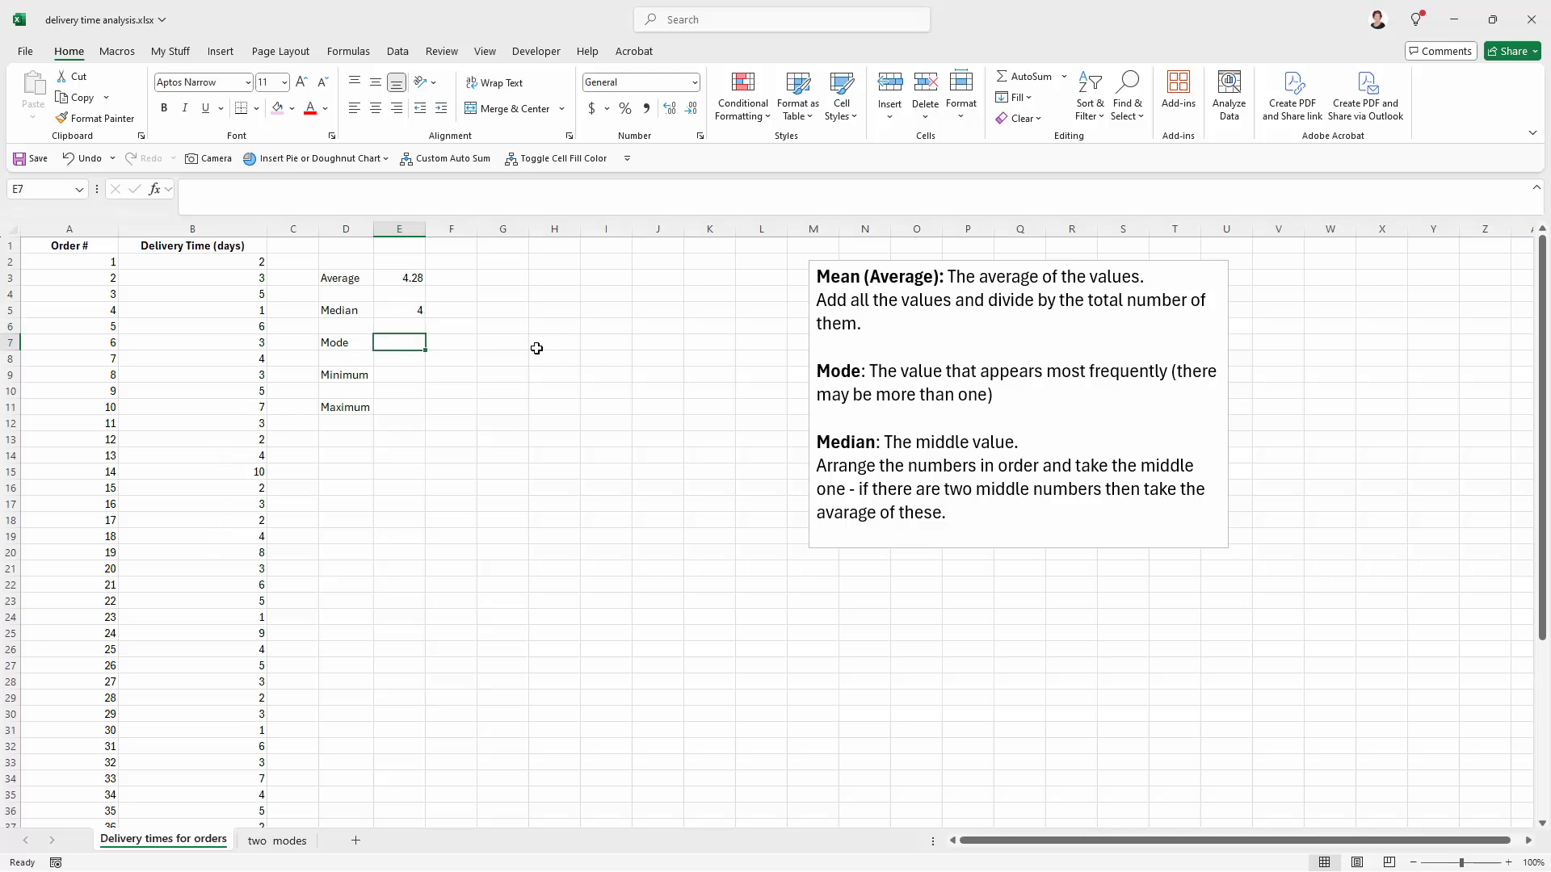
pyautogui.write('=')
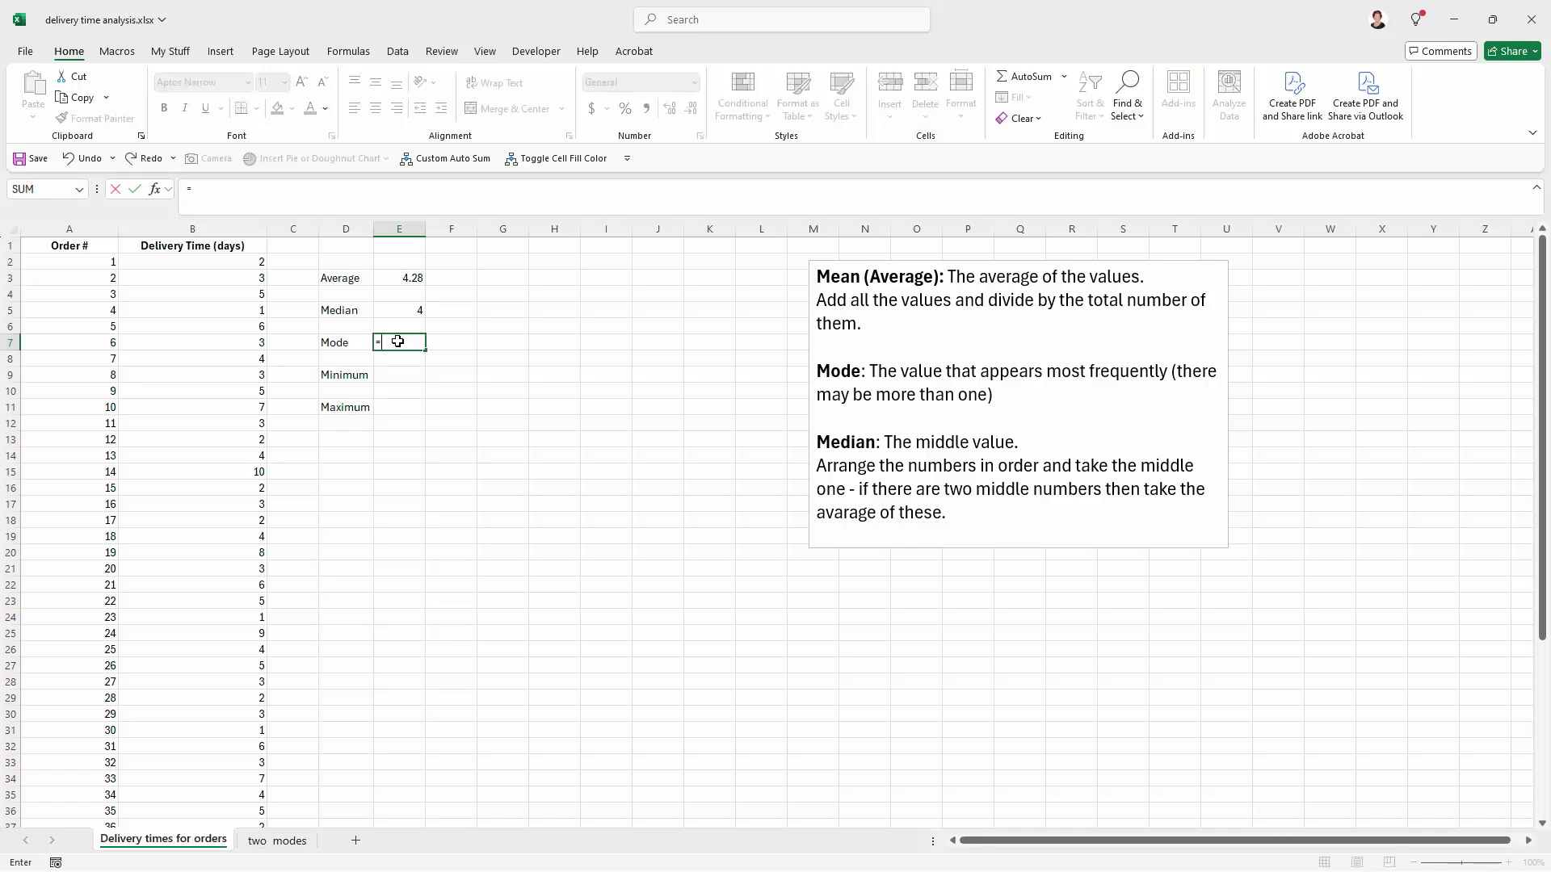
pyautogui.write('mode')
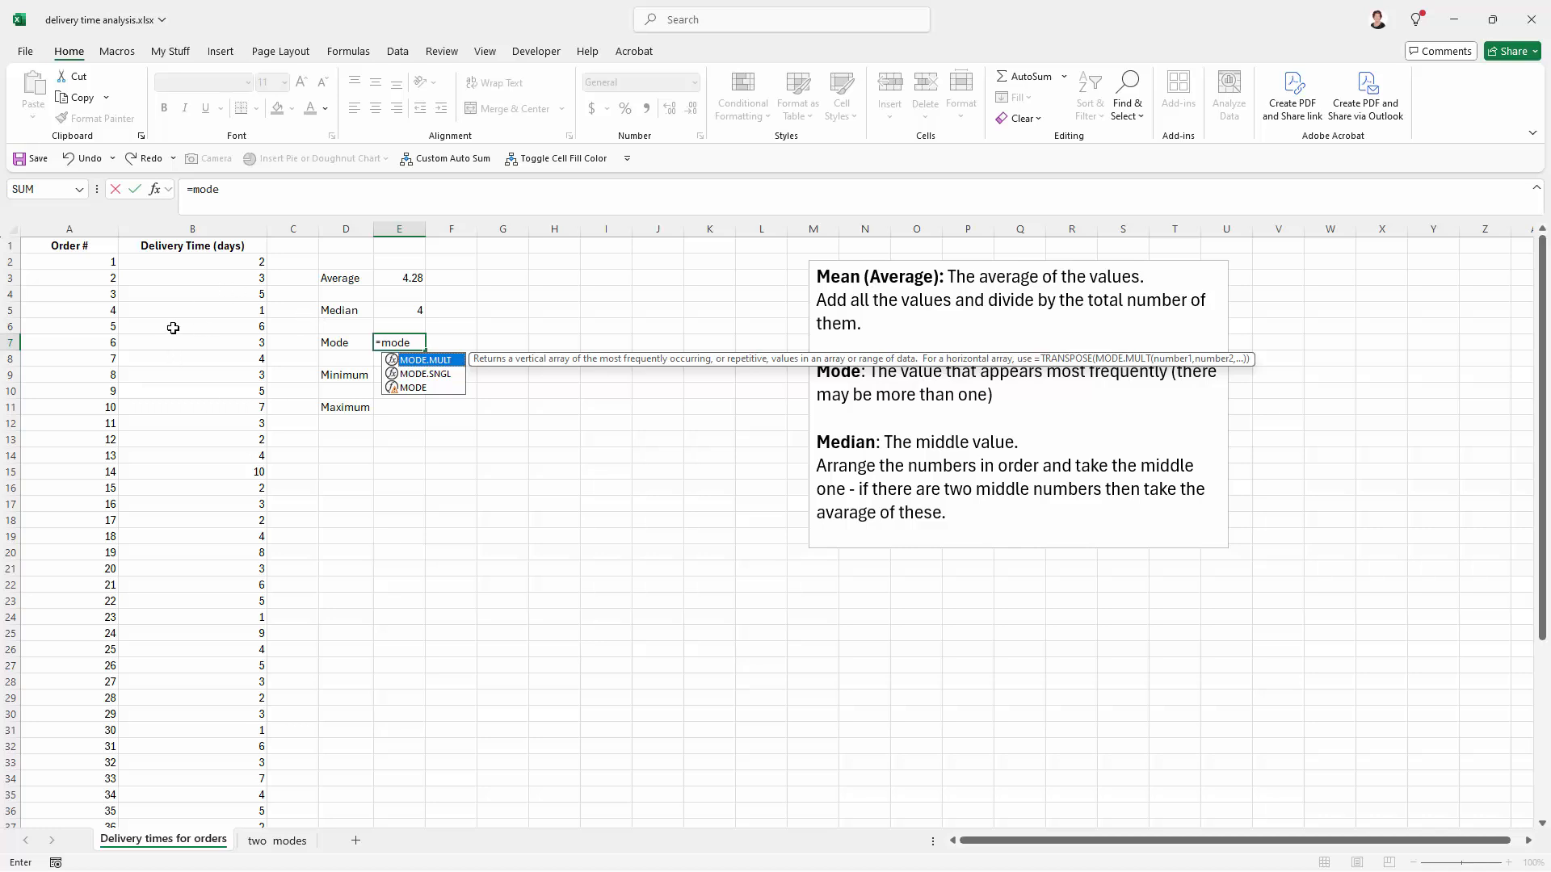
pyautogui.doubleClick(404, 364)
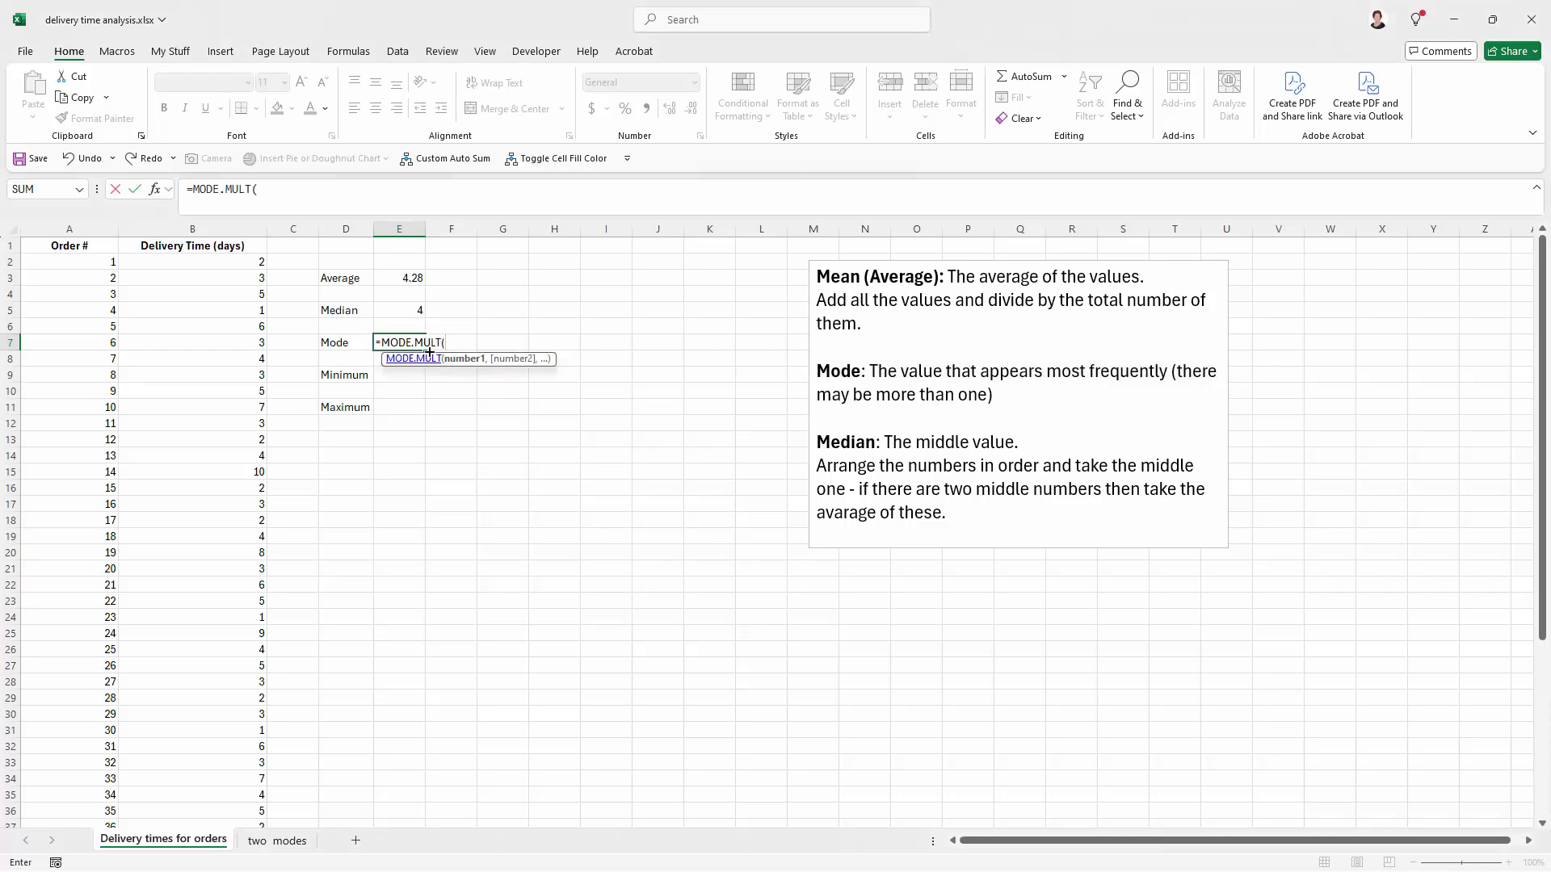
pyautogui.moveTo(235, 260); pyautogui.dragTo(178, 869)
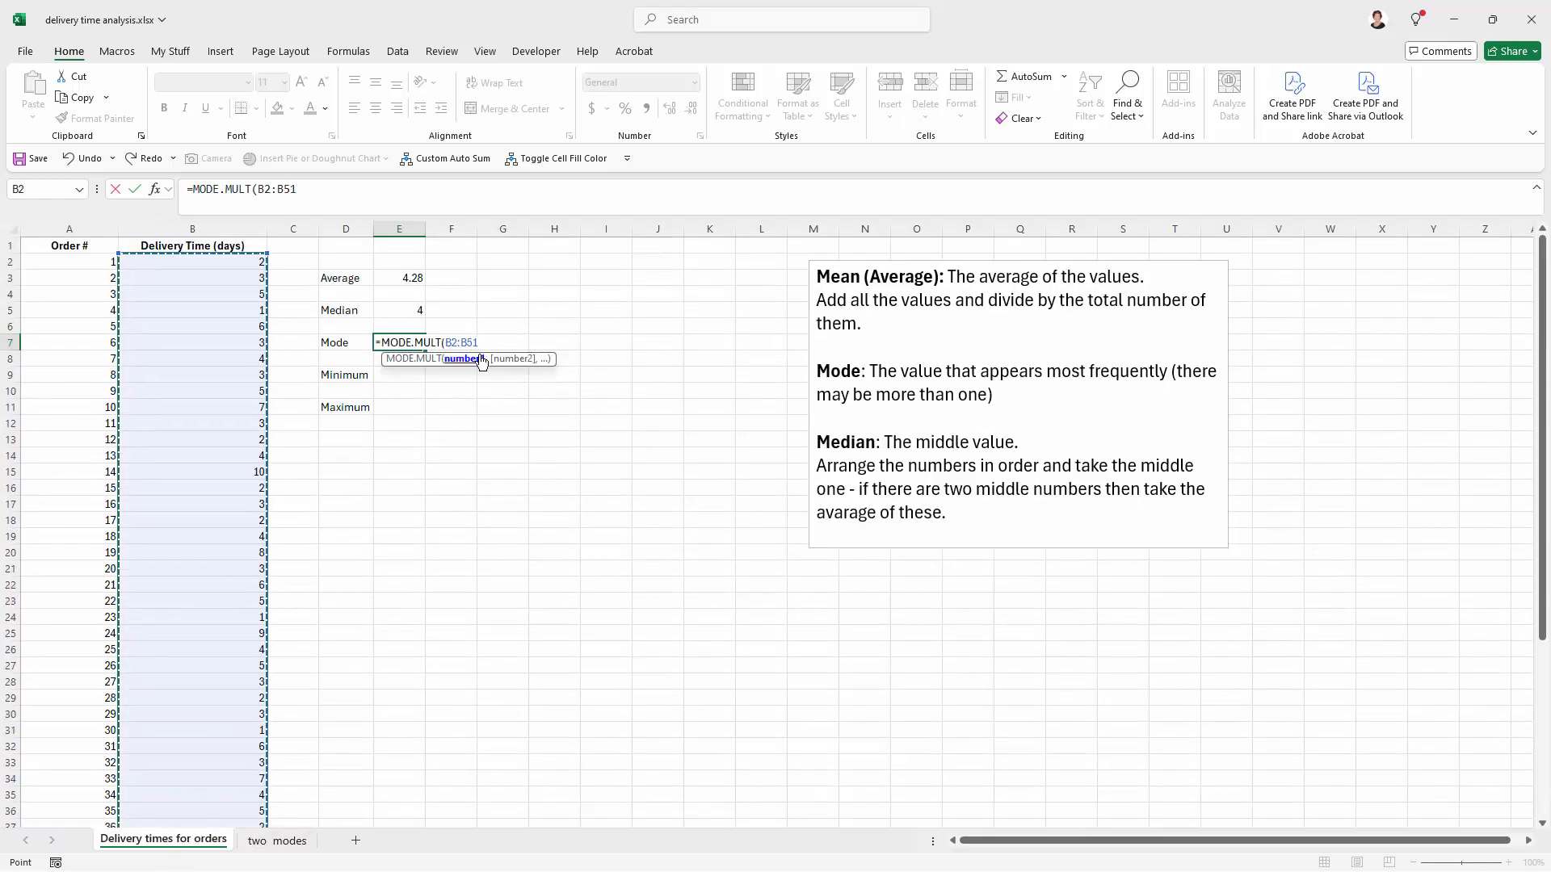
pyautogui.write(')')
pyautogui.press('Return')
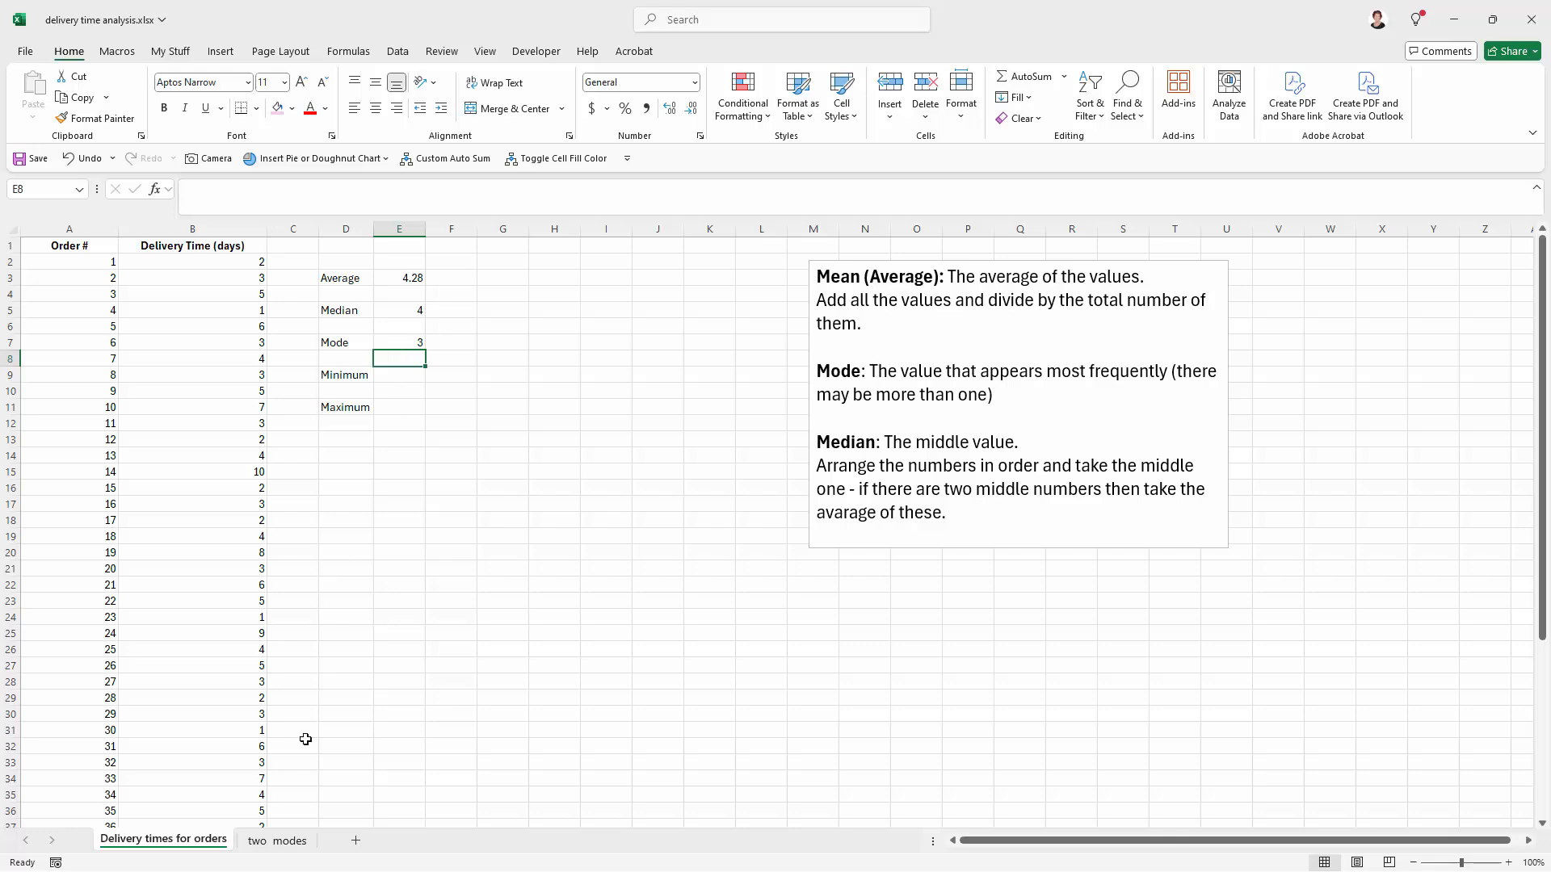
# Step: On the two_modes sheet, list all modes of the delivery times from E4 with a MODE.MULT formula over B2:B13
pyautogui.click(277, 842)
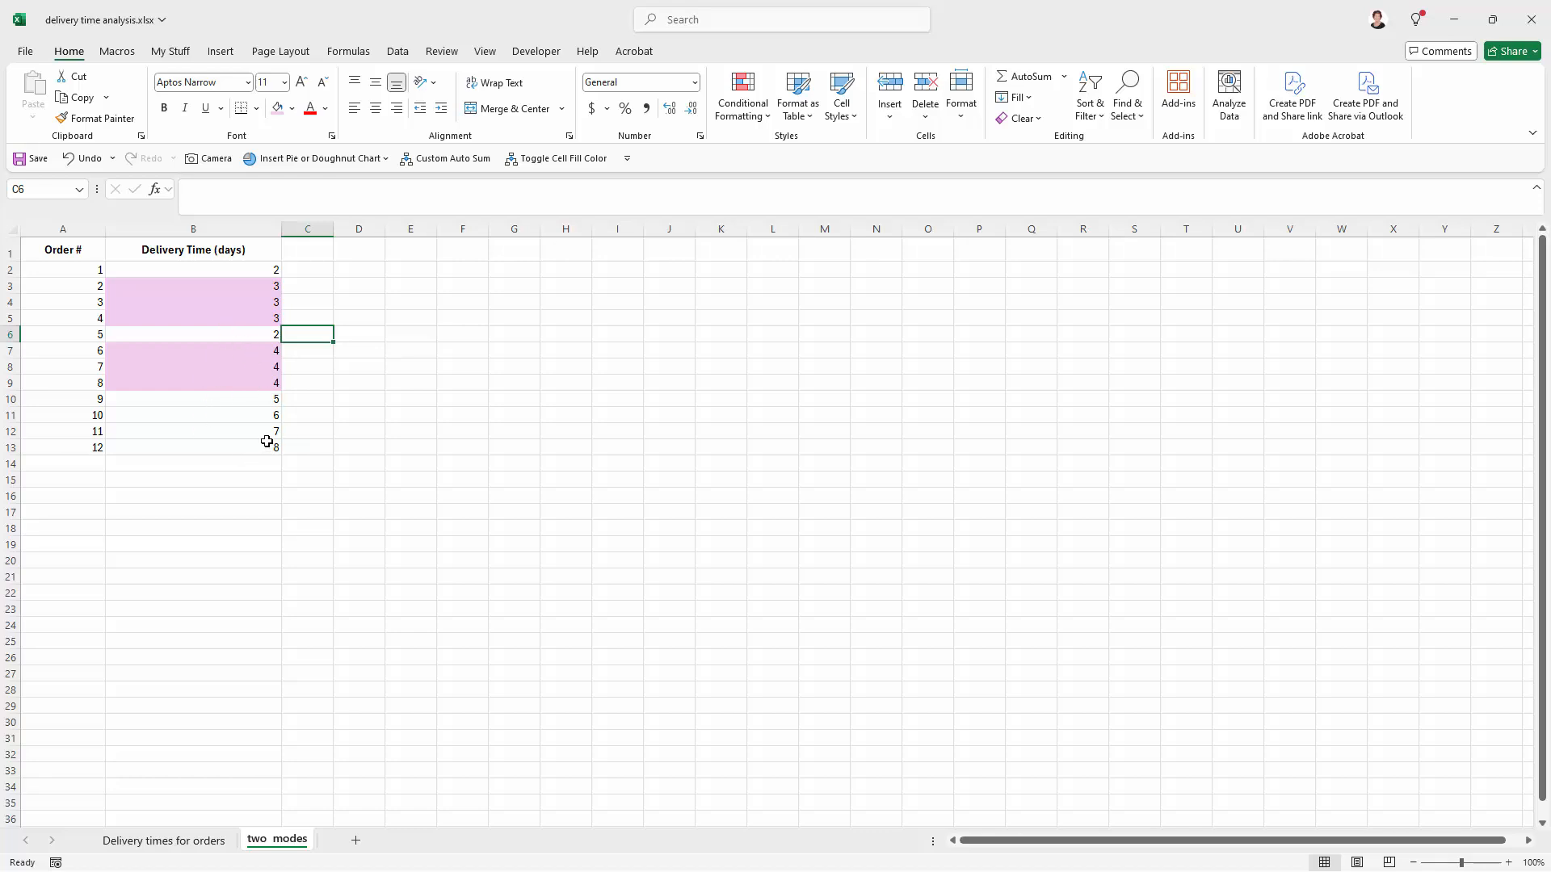
pyautogui.click(402, 300)
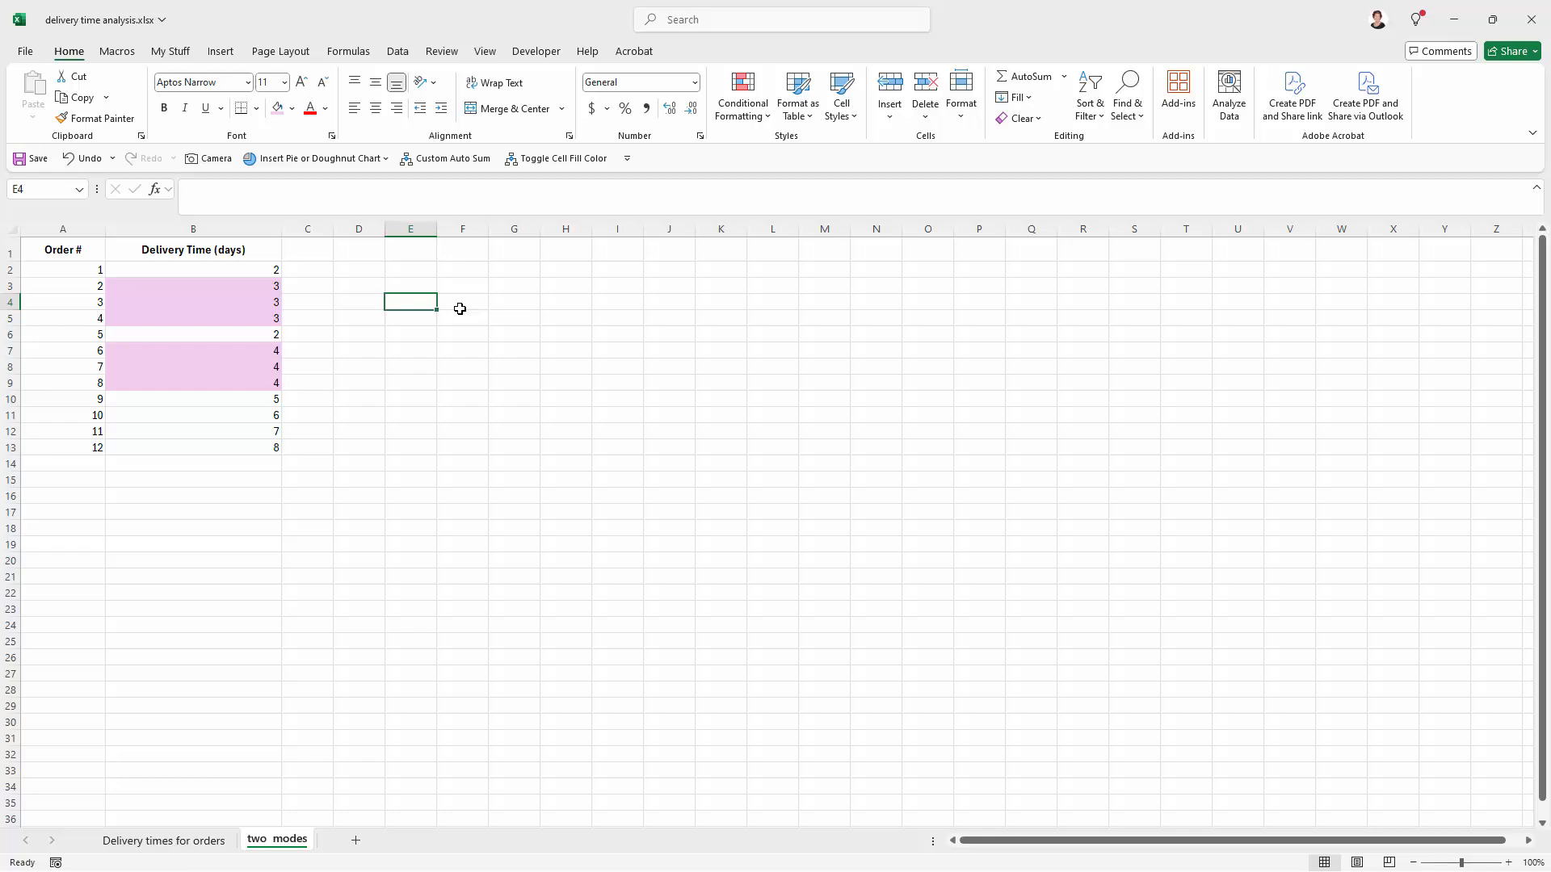
pyautogui.doubleClick(409, 303)
pyautogui.write('=mo')
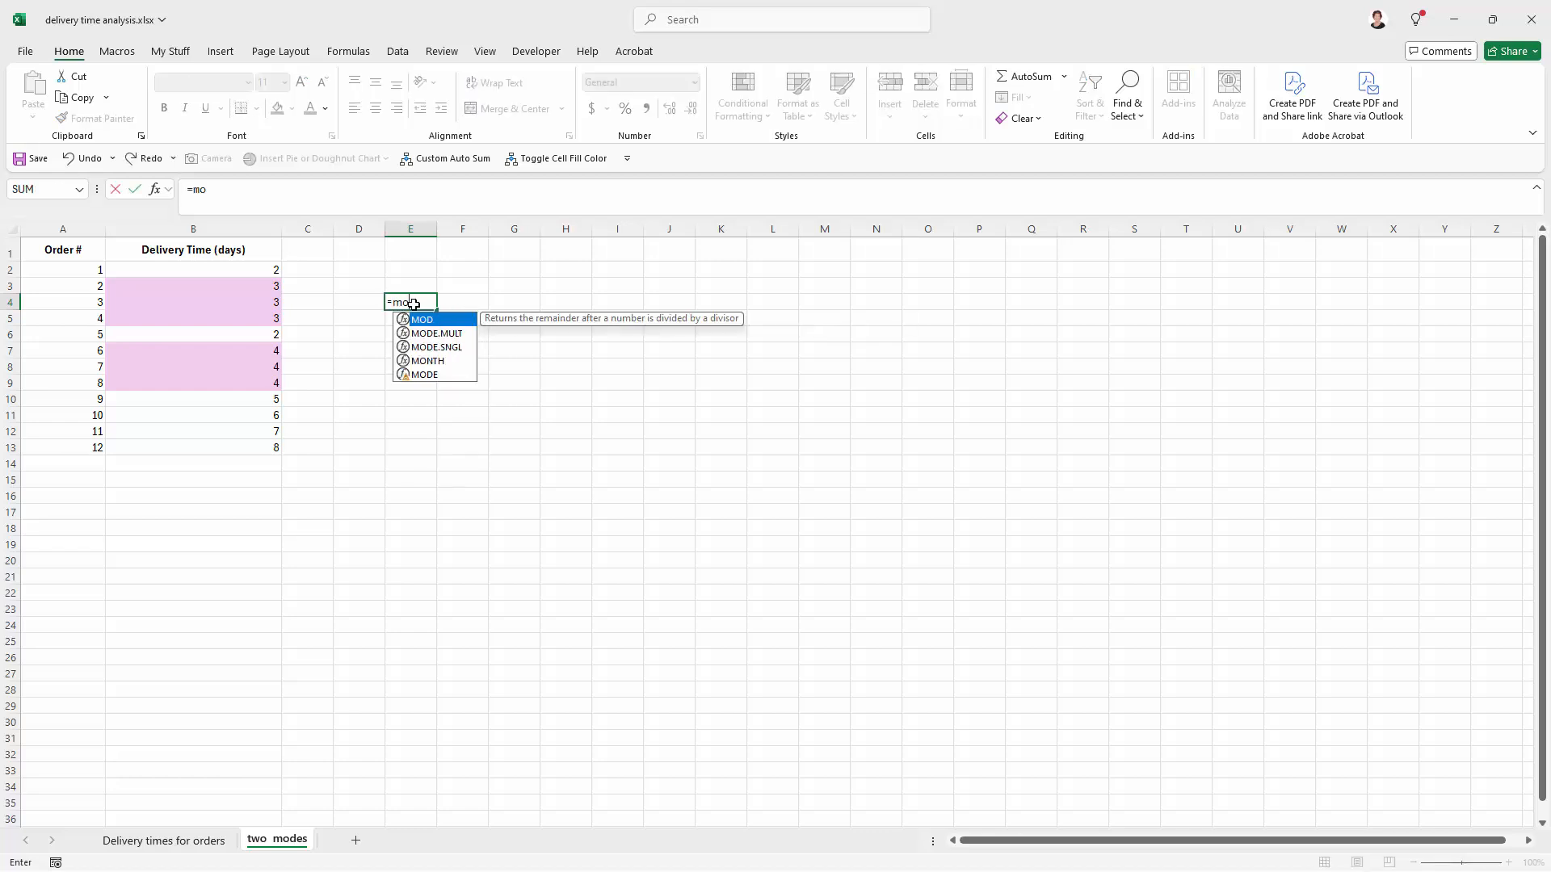
pyautogui.write('de')
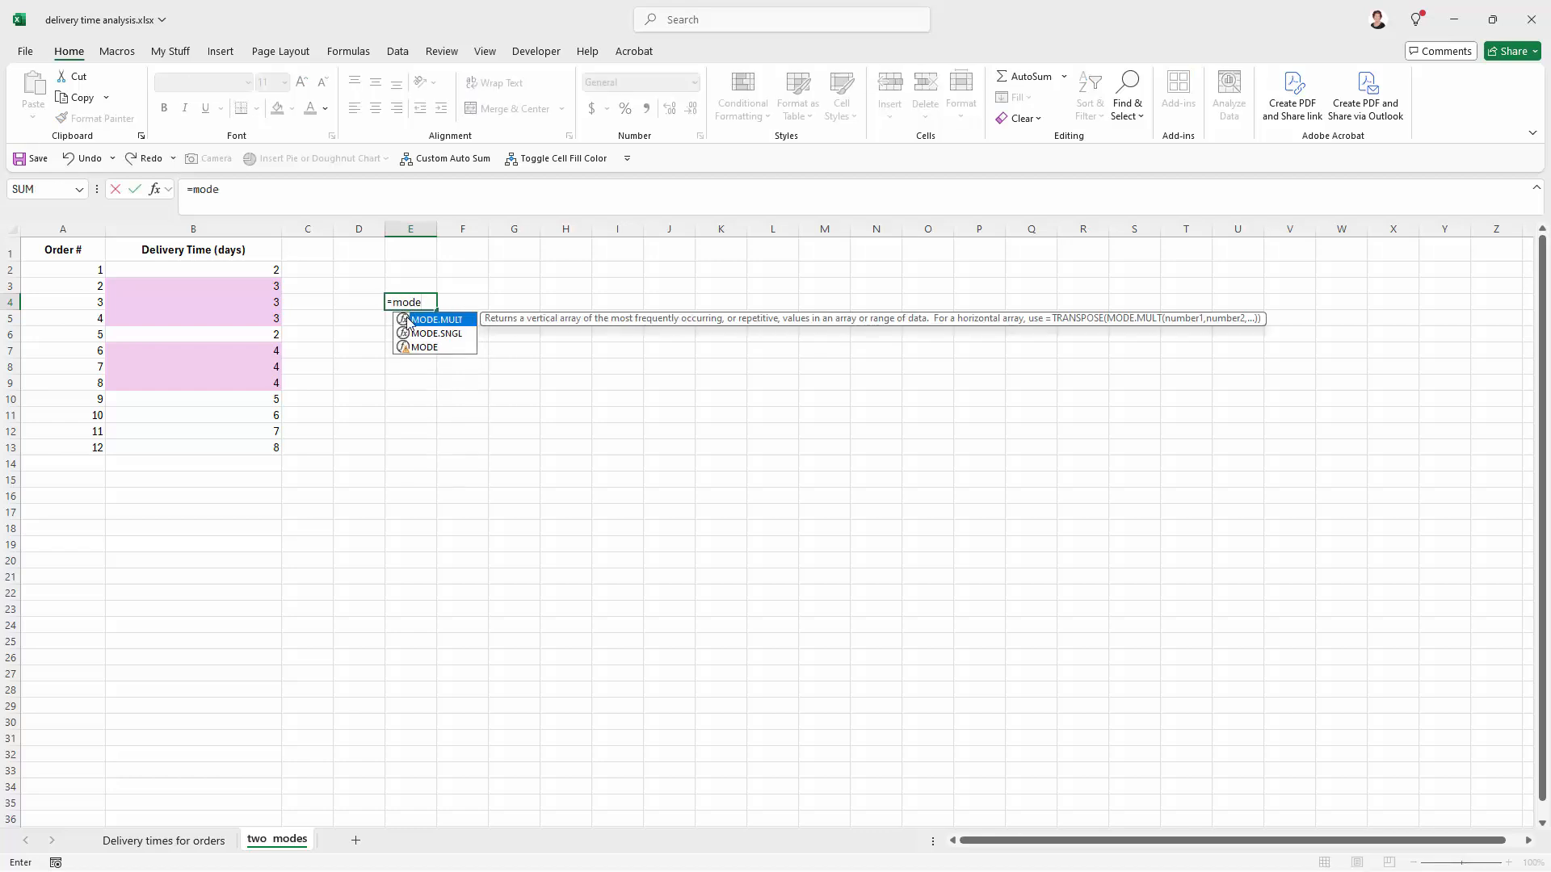
pyautogui.doubleClick(428, 320)
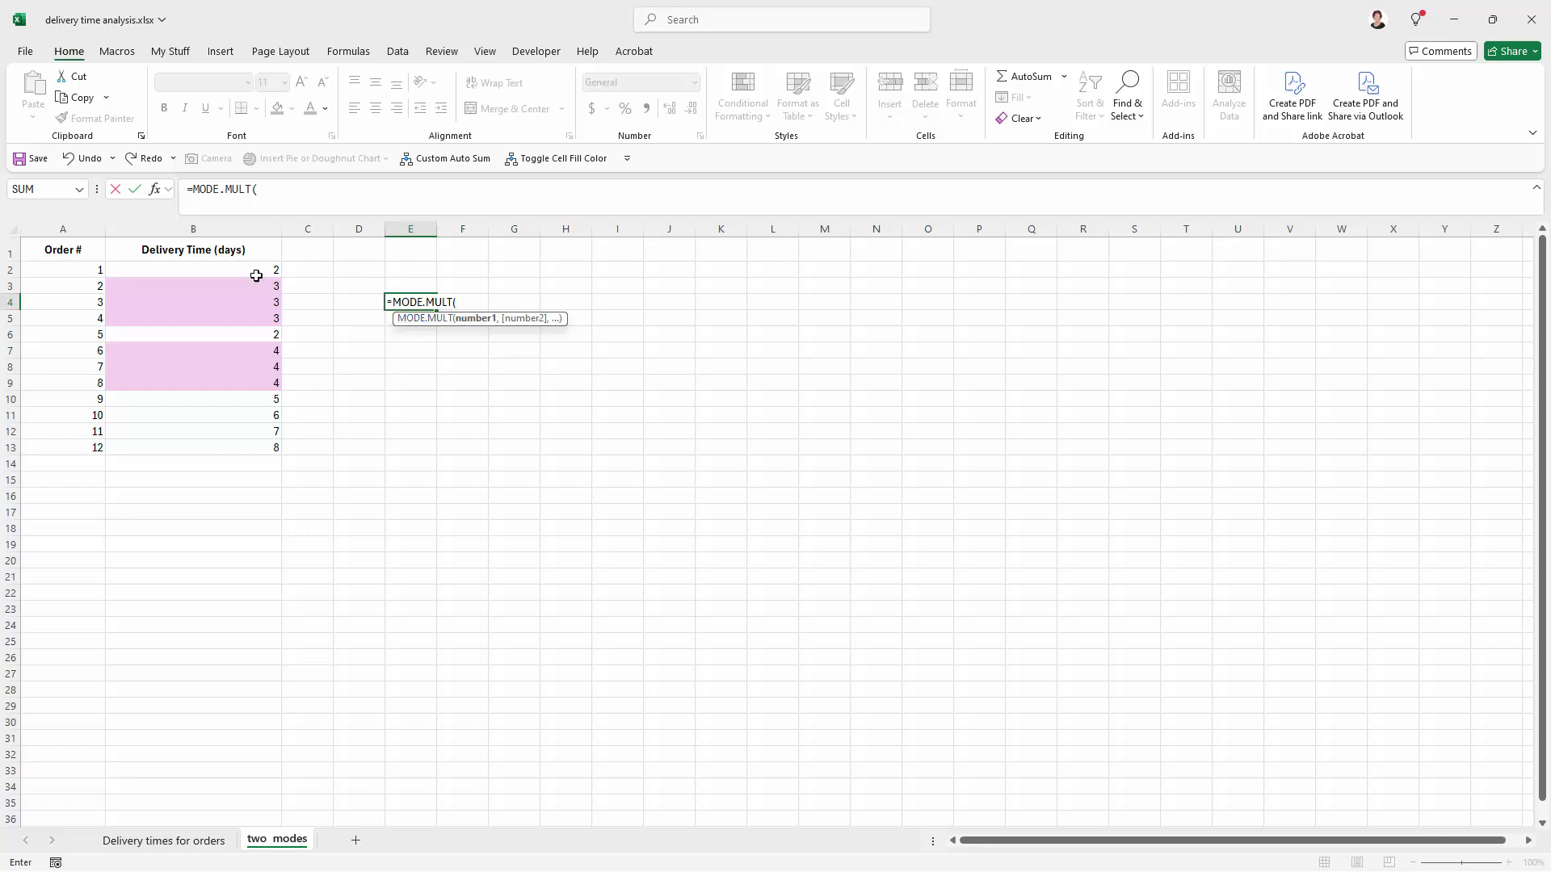
pyautogui.moveTo(238, 271); pyautogui.dragTo(234, 440)
pyautogui.write(')')
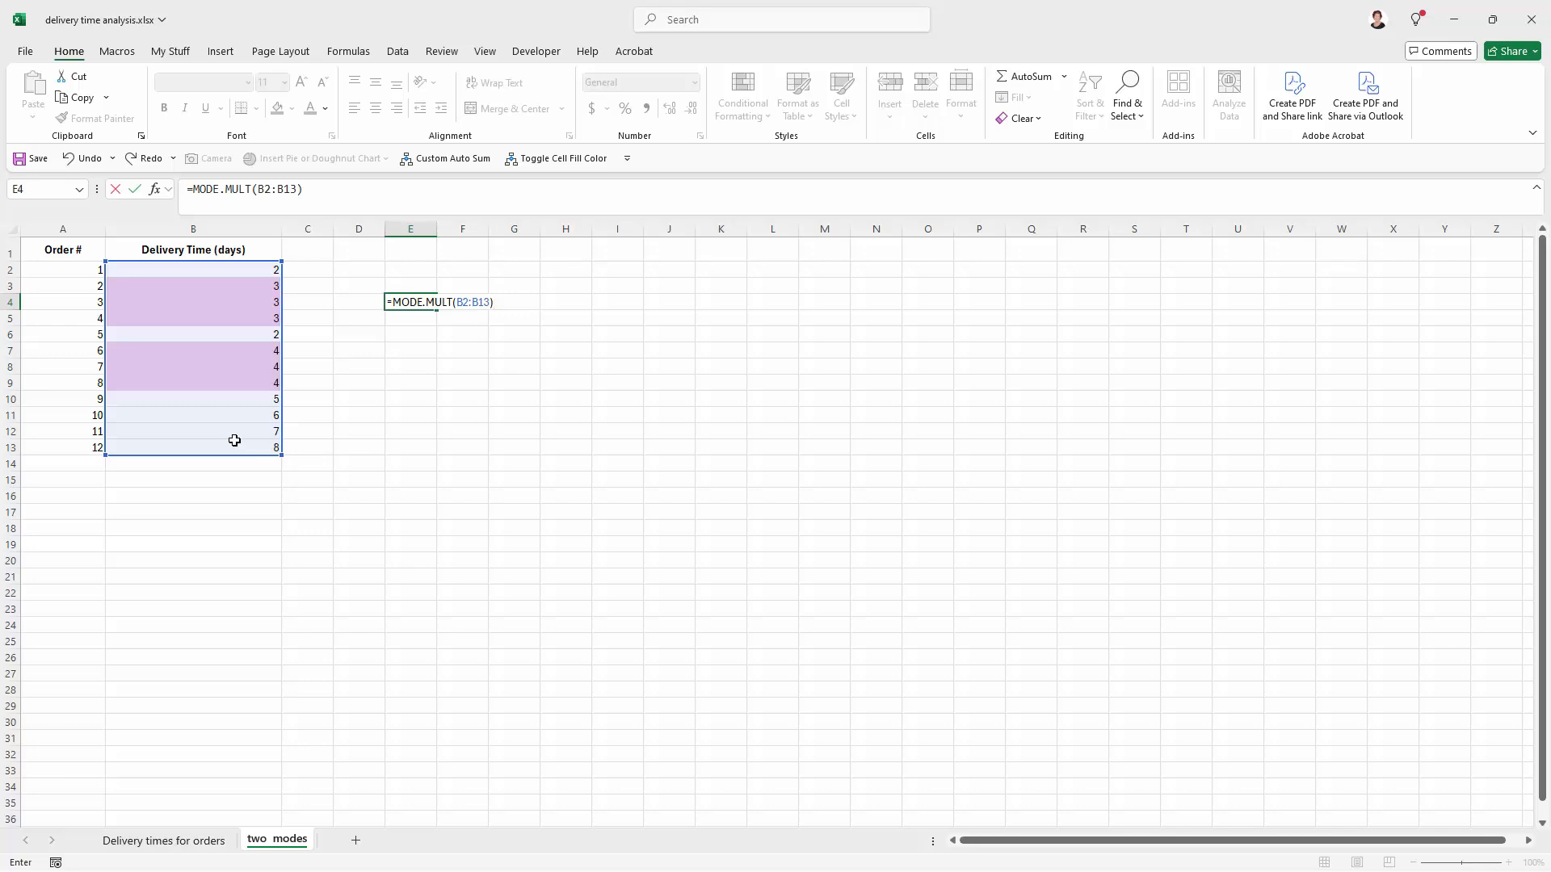
pyautogui.press('Return')
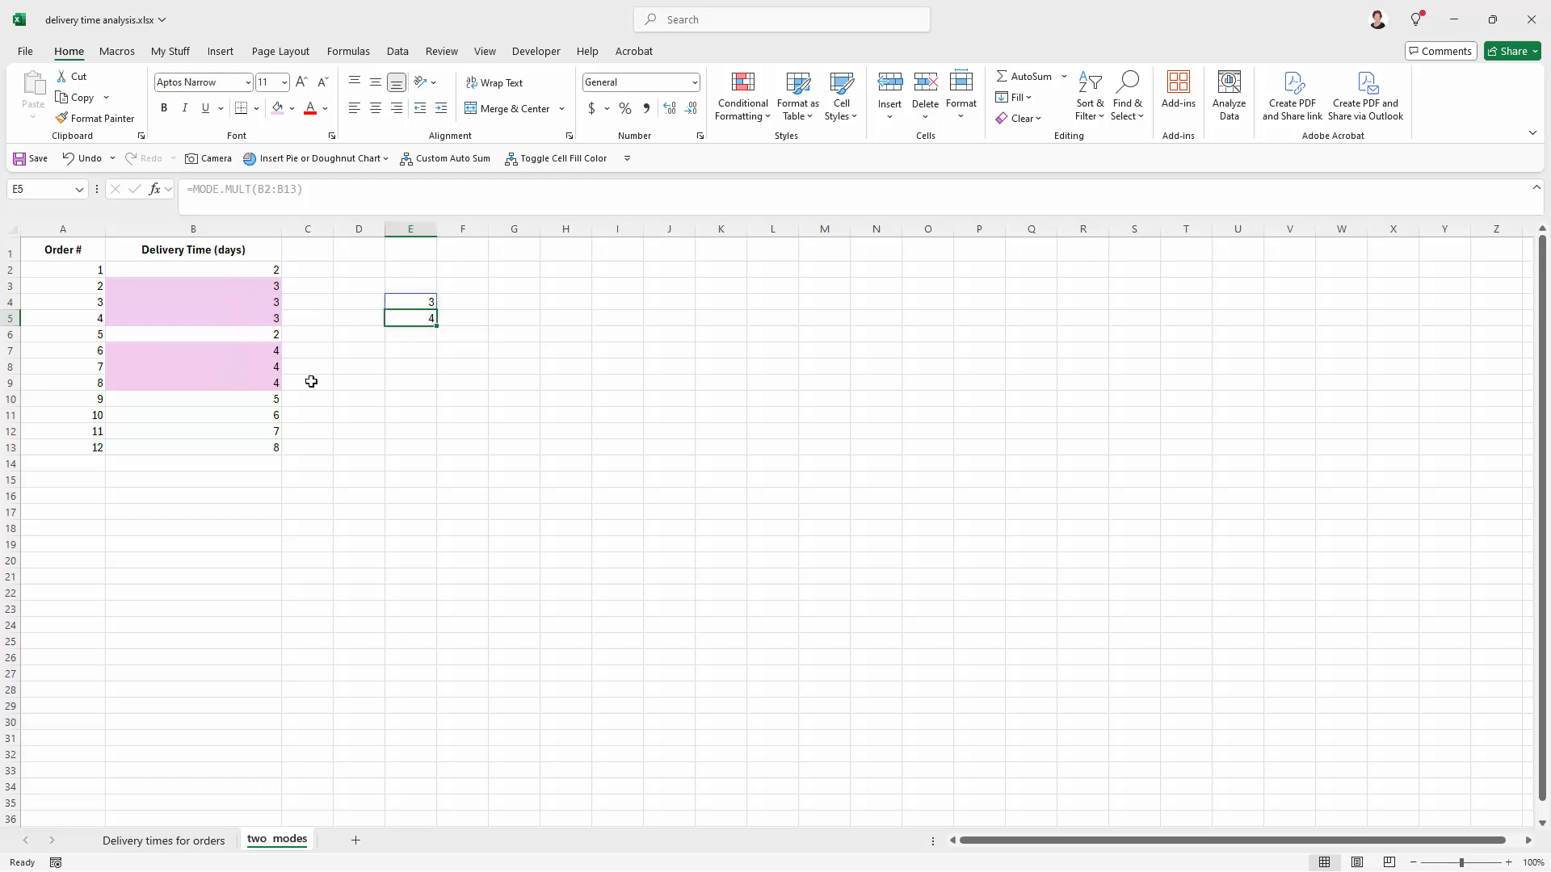
# Step: Label the mode results by entering "modes" in D4
pyautogui.click(347, 369)
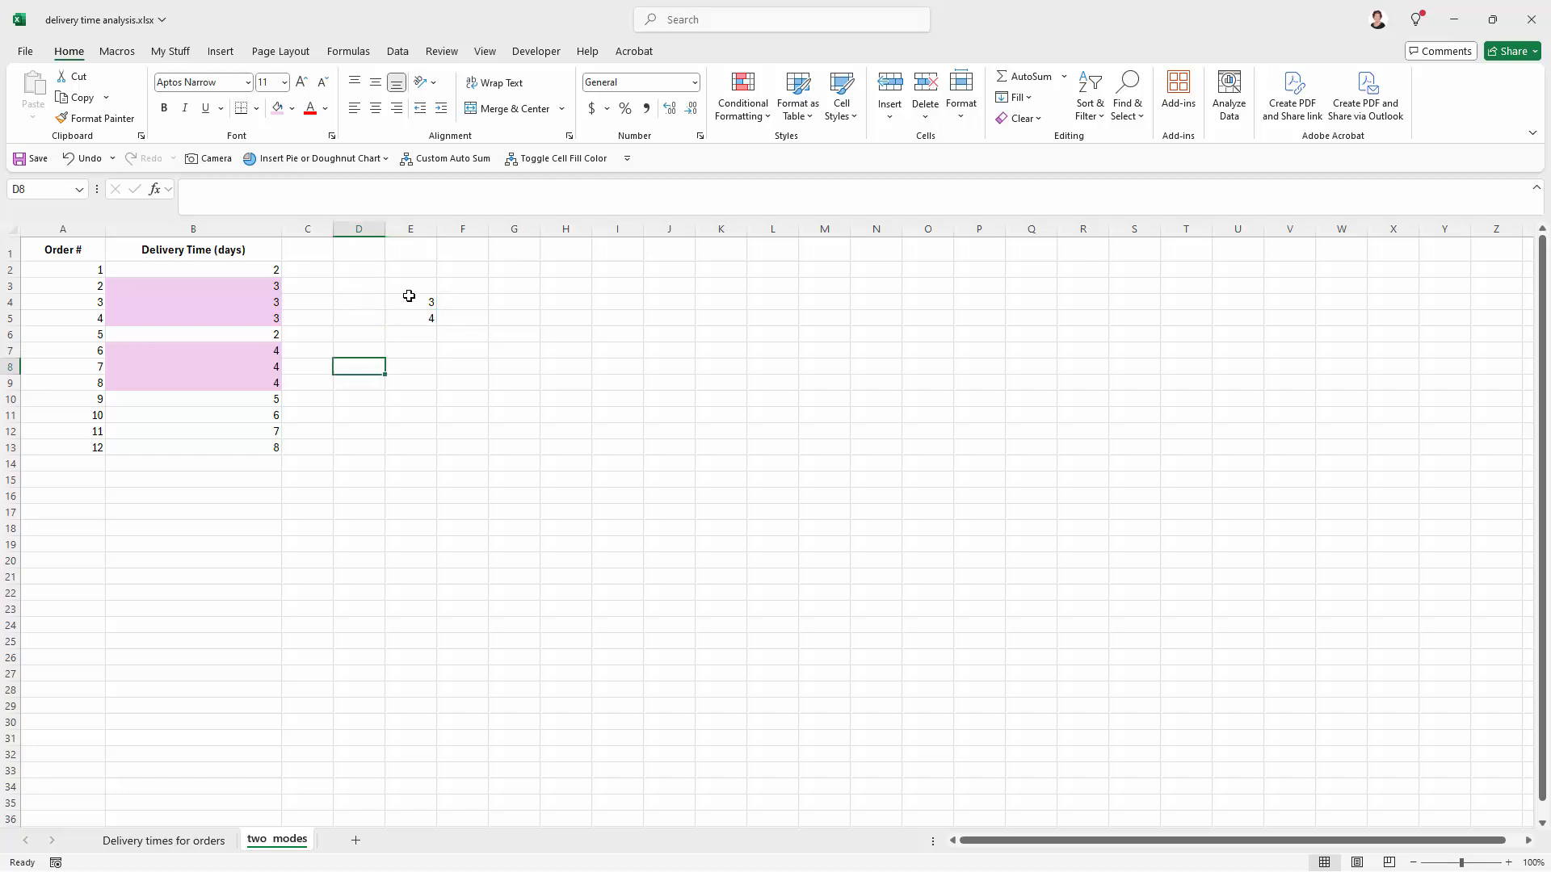
pyautogui.click(347, 305)
pyautogui.write('modes')
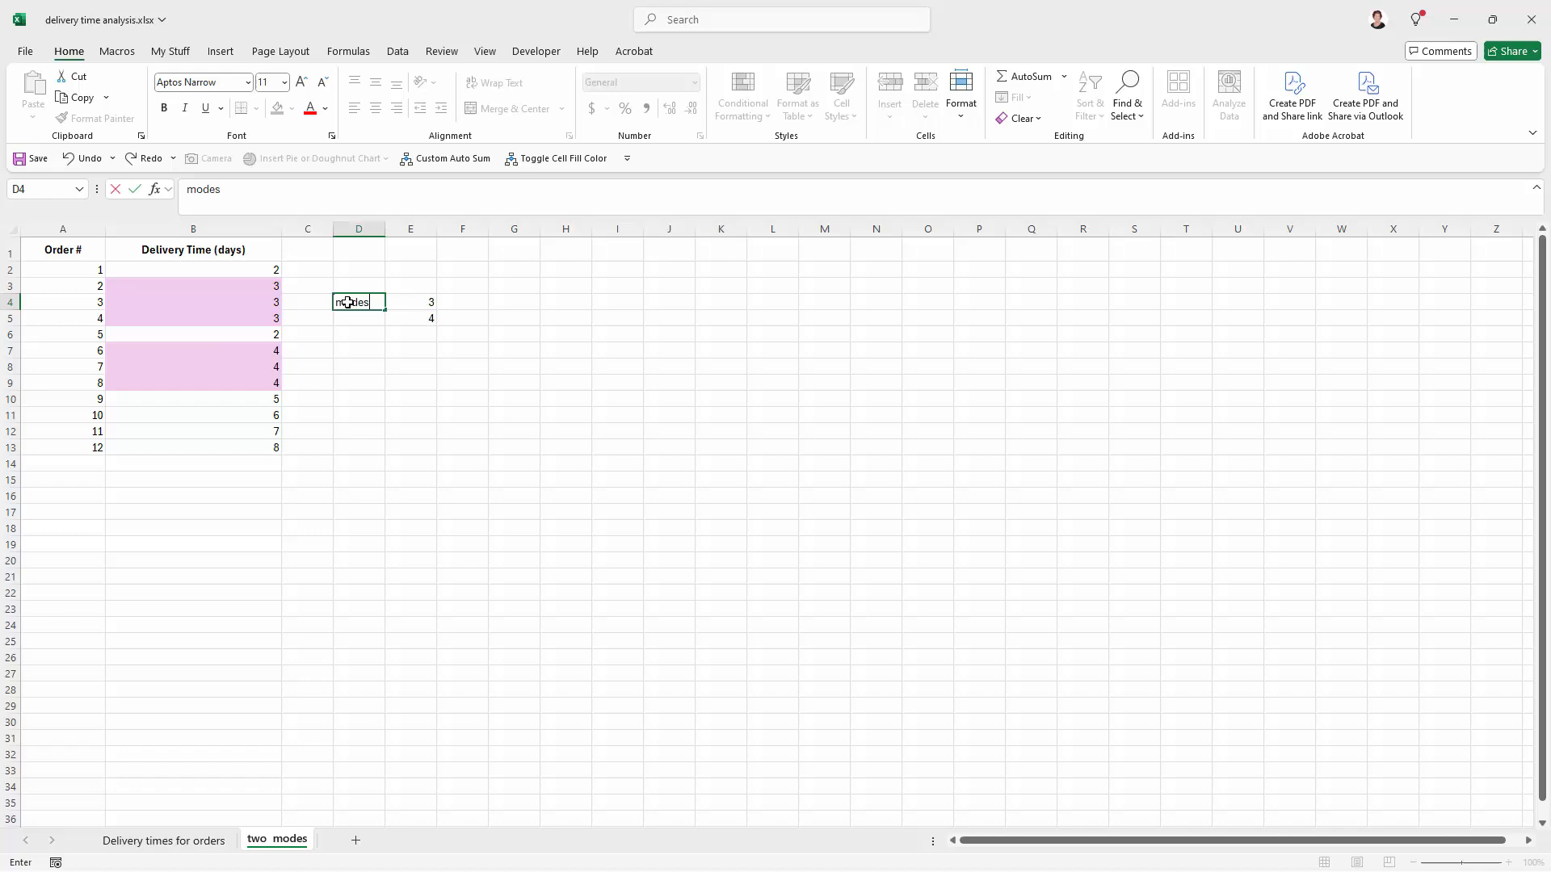
pyautogui.press('Return')
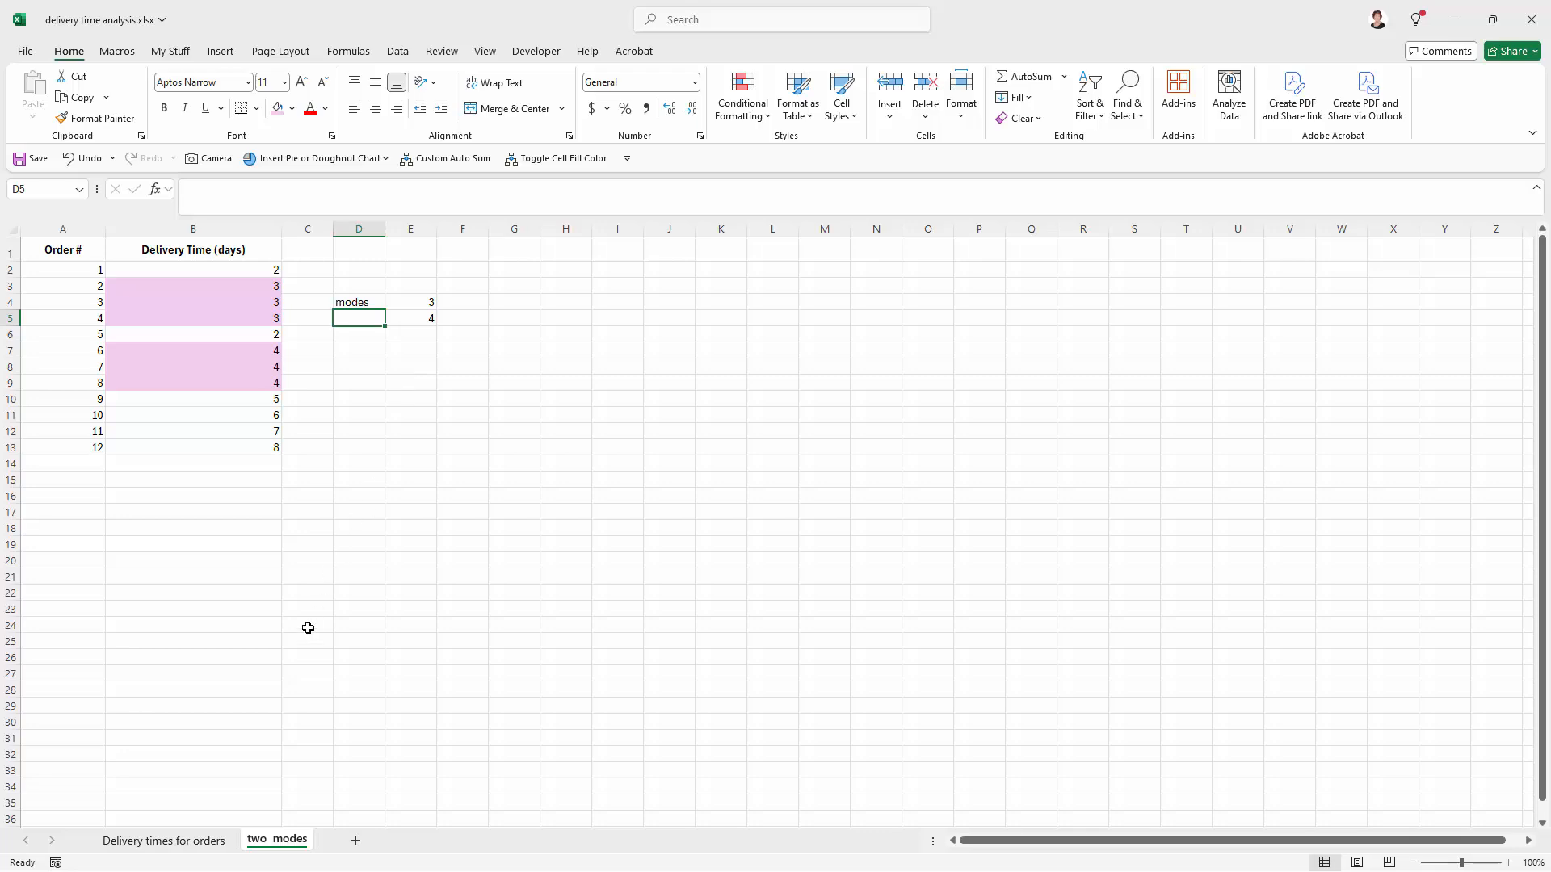
# Step: On the Delivery times for orders sheet, name the delivery time range B2:B51 "mydata"
pyautogui.click(186, 842)
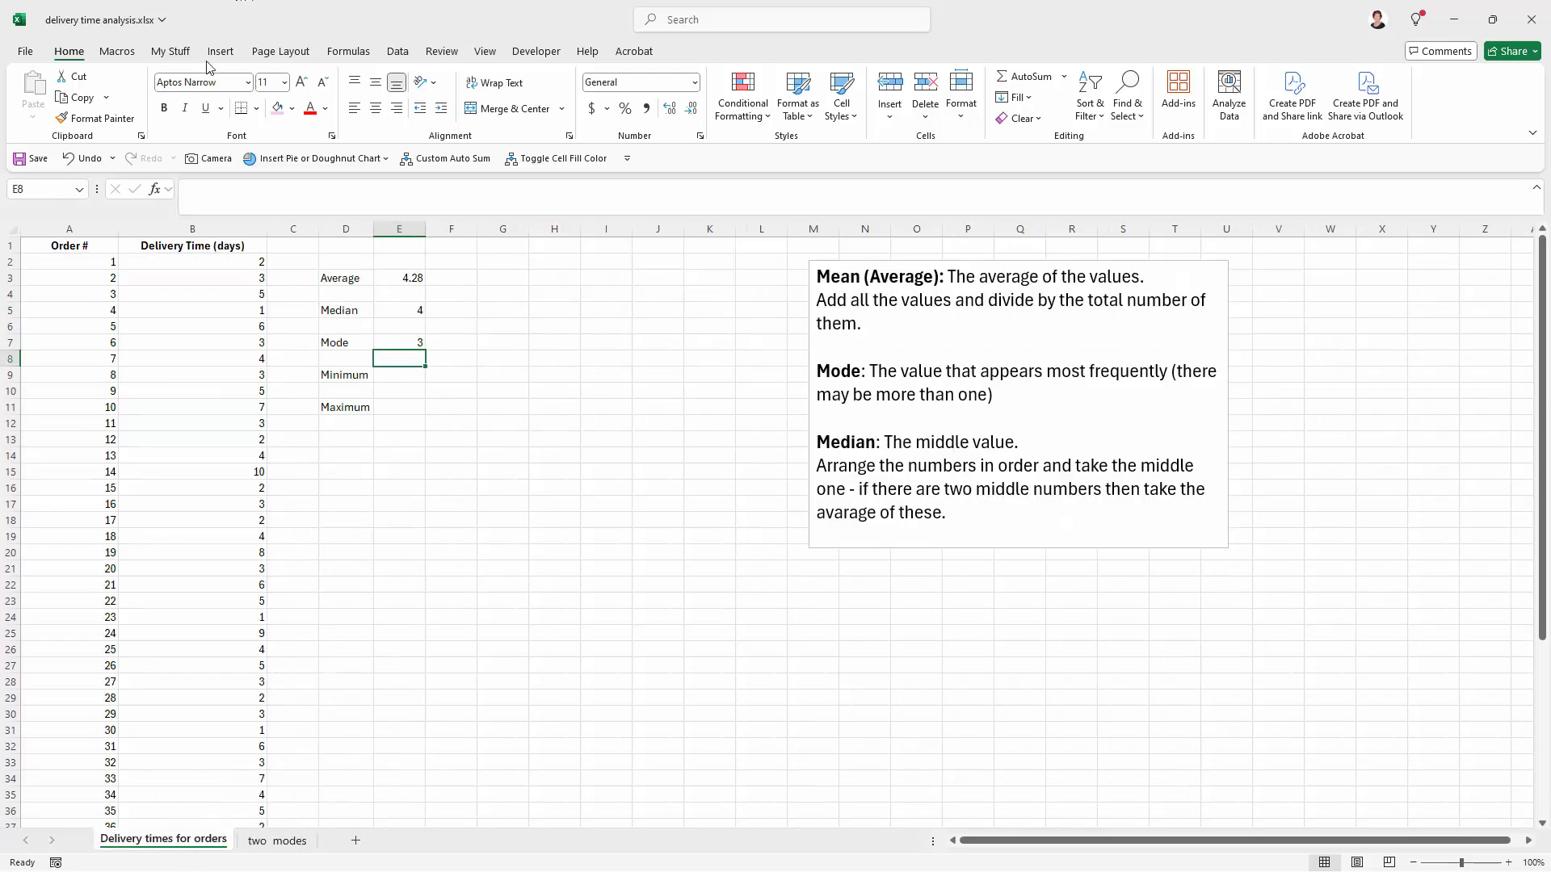
pyautogui.click(406, 370)
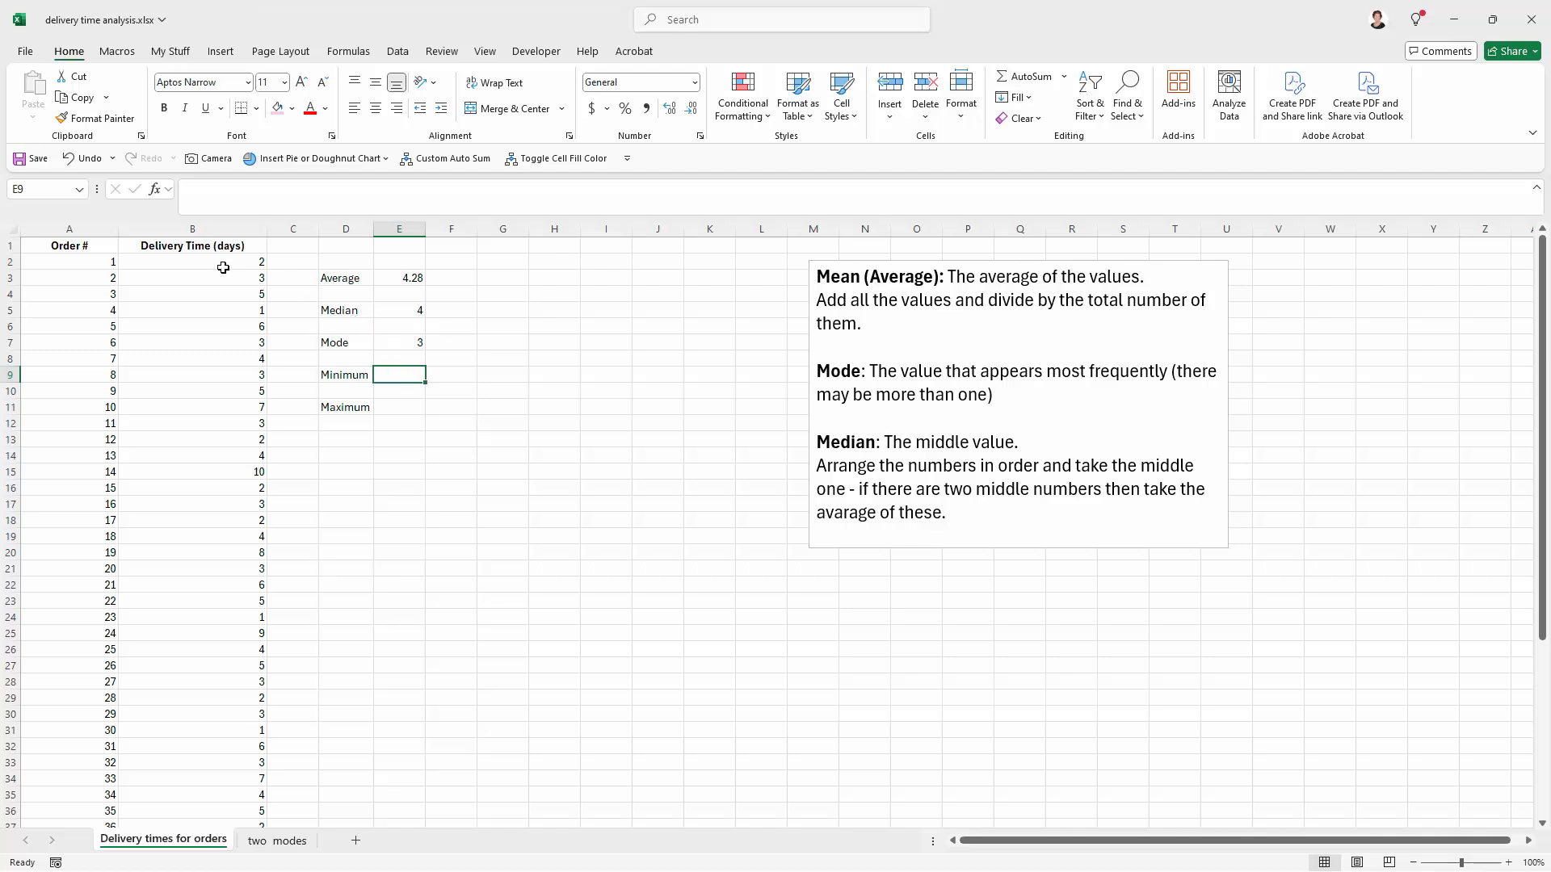
pyautogui.moveTo(219, 262); pyautogui.dragTo(216, 787)
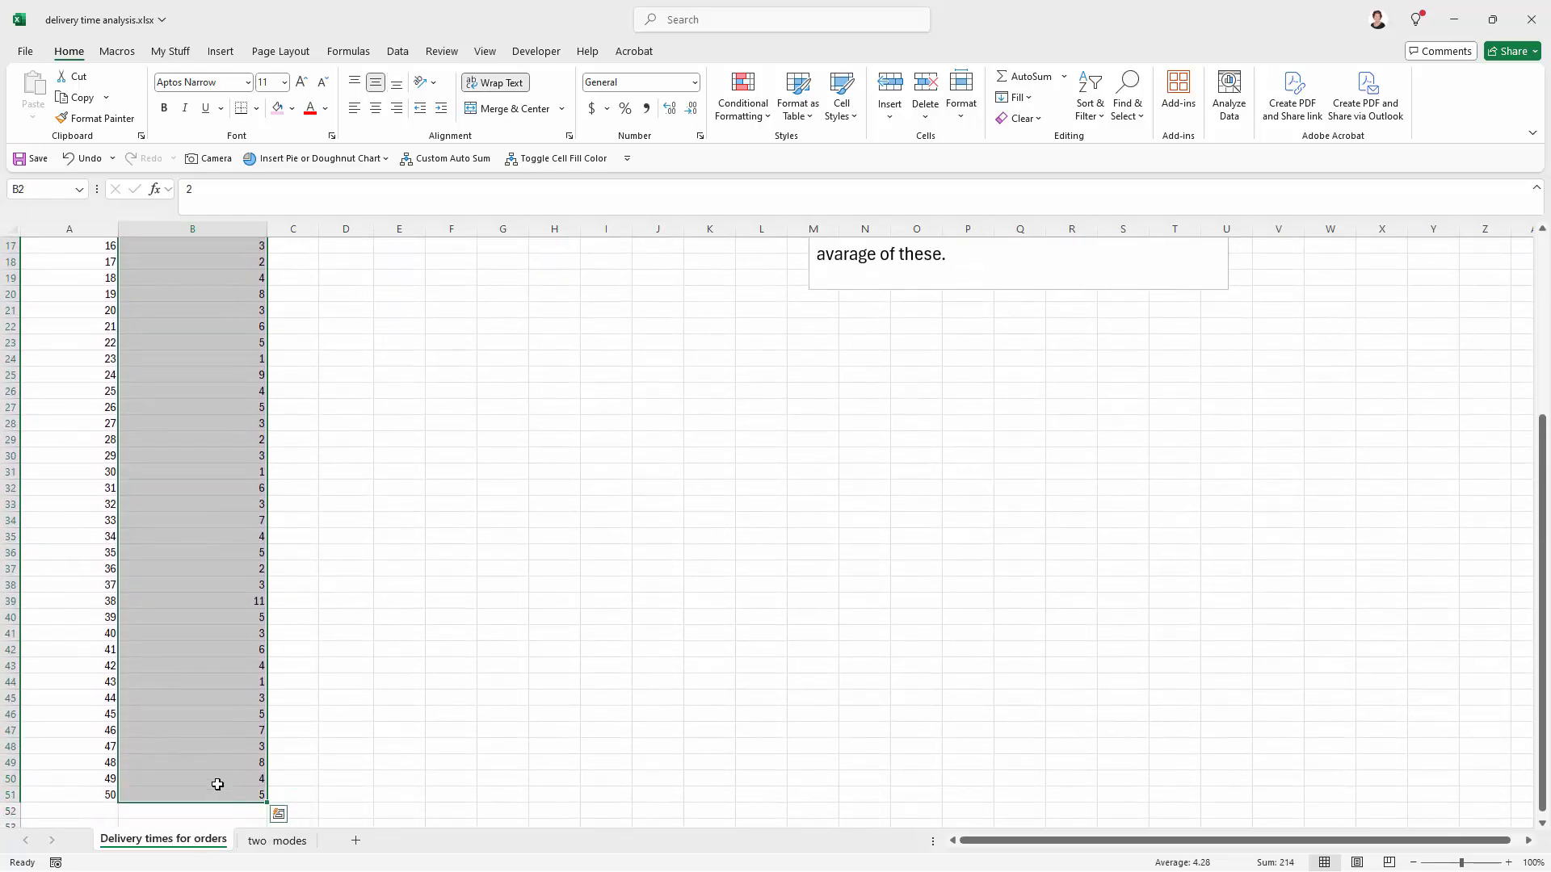
pyautogui.scroll(5, 243, 646)
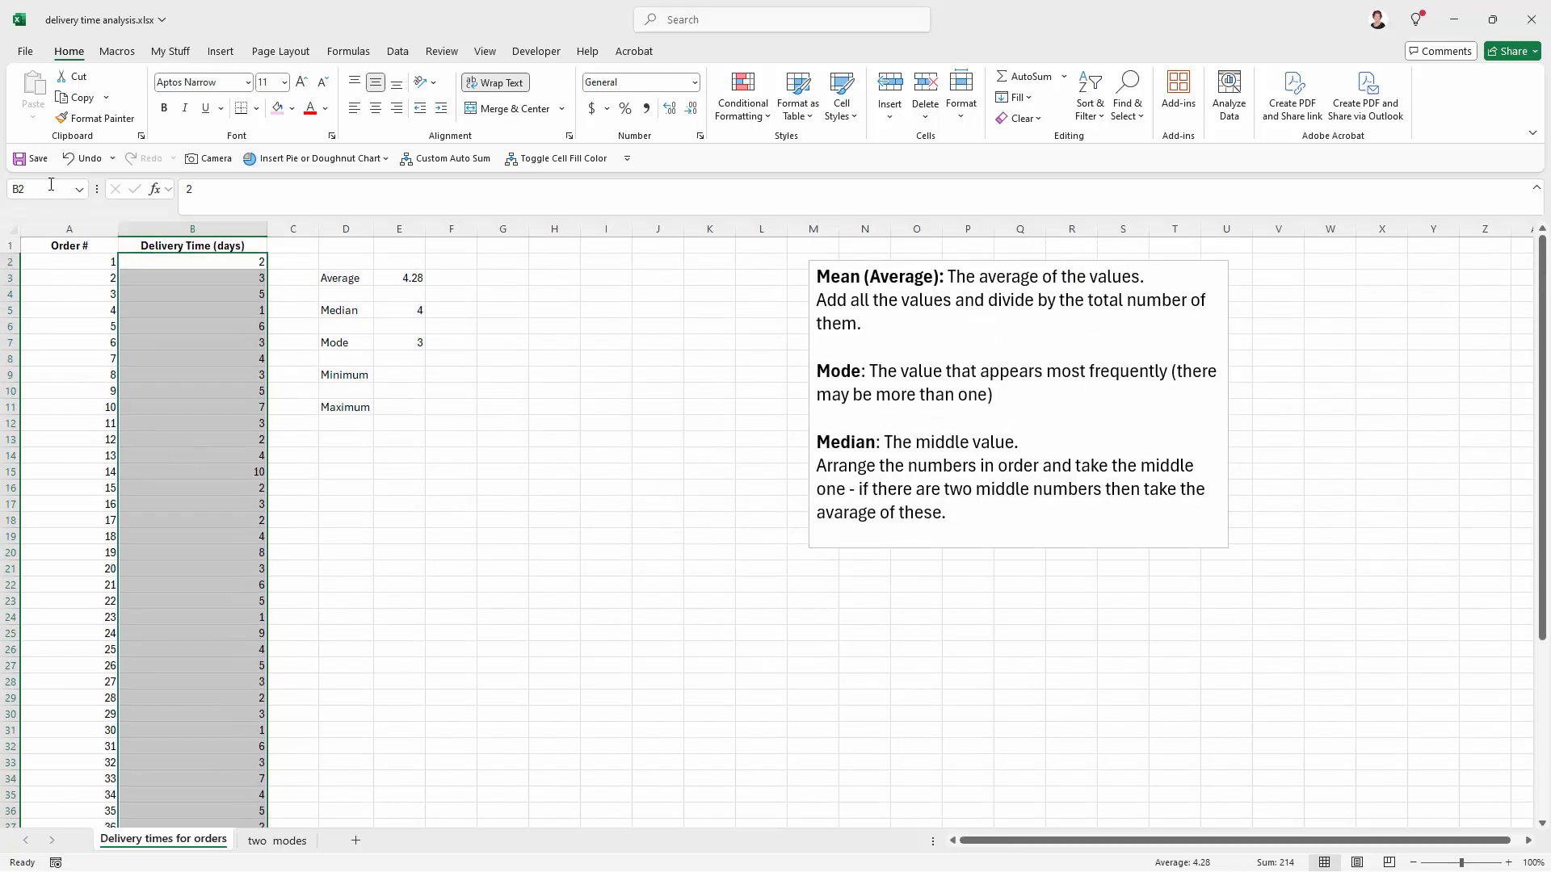
pyautogui.click(42, 188)
pyautogui.write('mydata')
pyautogui.press('Return')
pyautogui.click(306, 374)
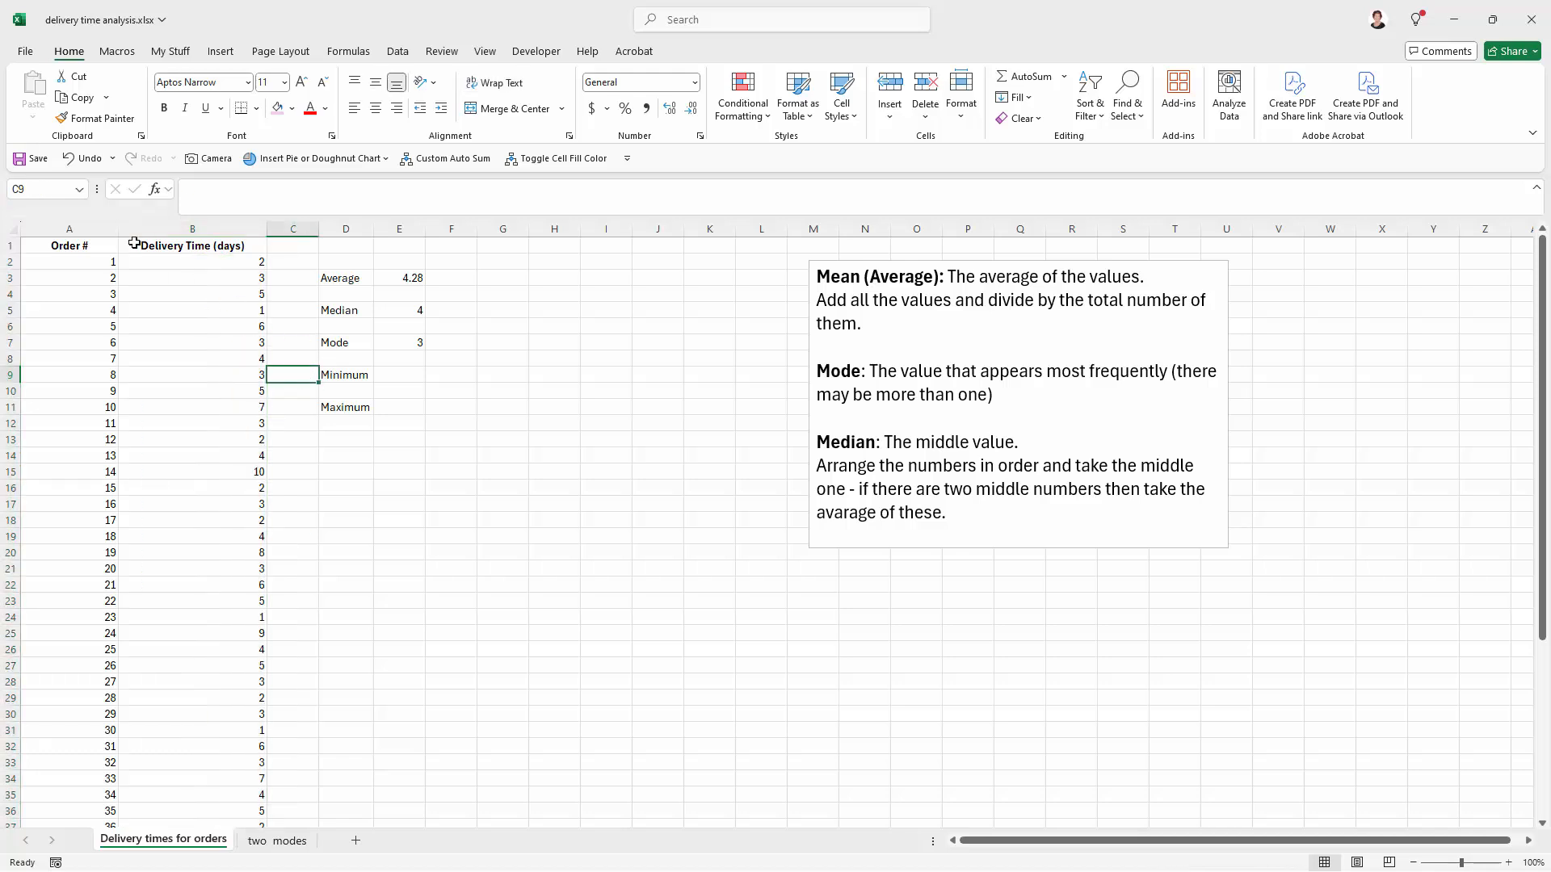
pyautogui.click(218, 246)
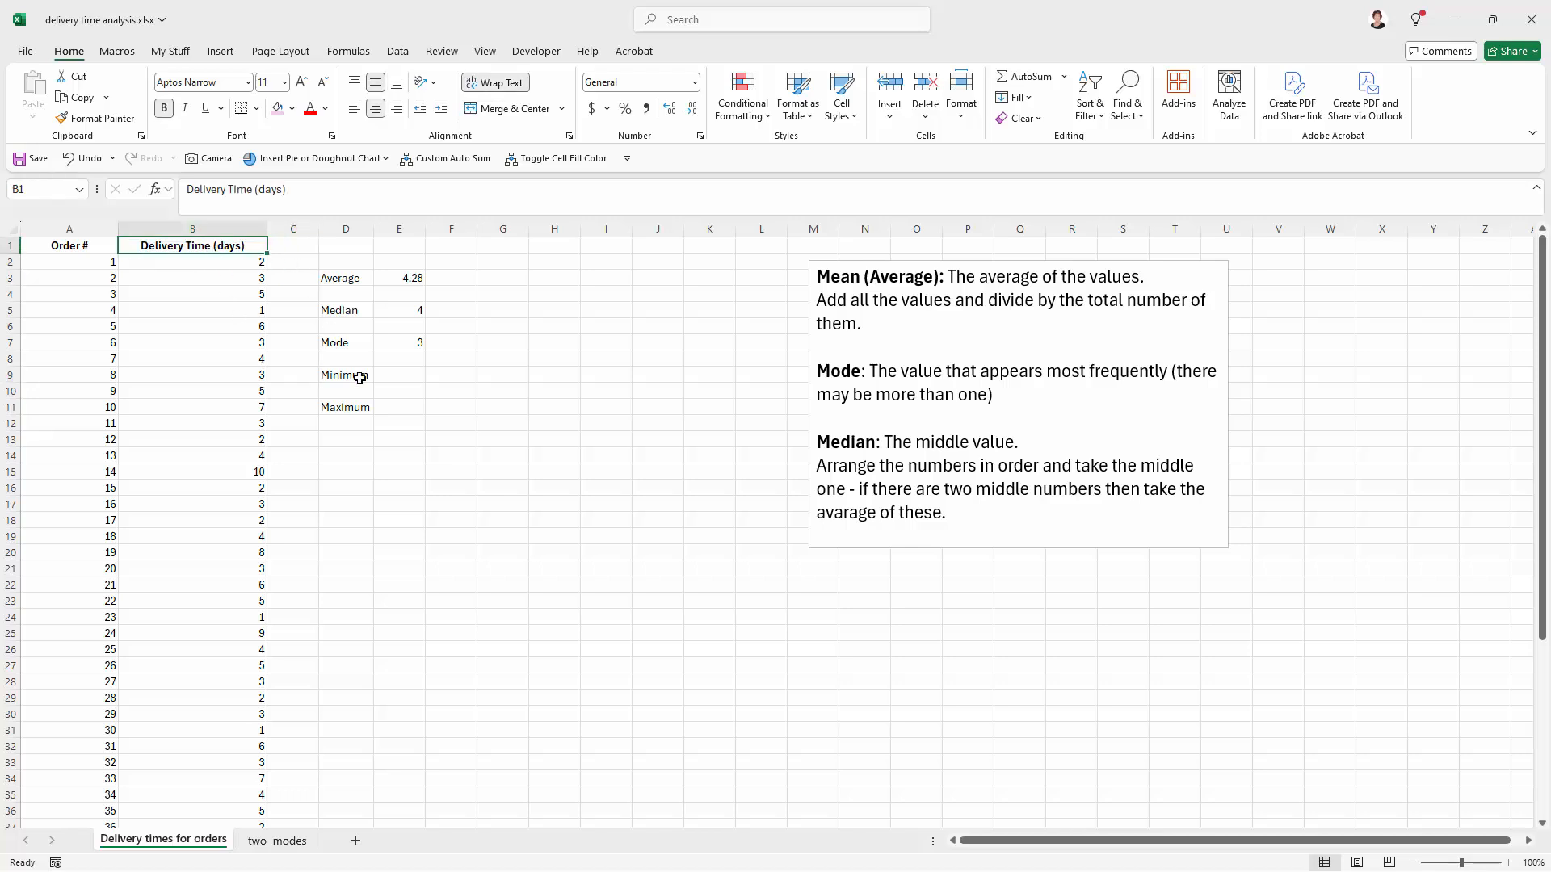
# Step: Calculate the minimum delivery time in E9 with the formula =MIN(mydata)
pyautogui.click(391, 376)
pyautogui.write('=')
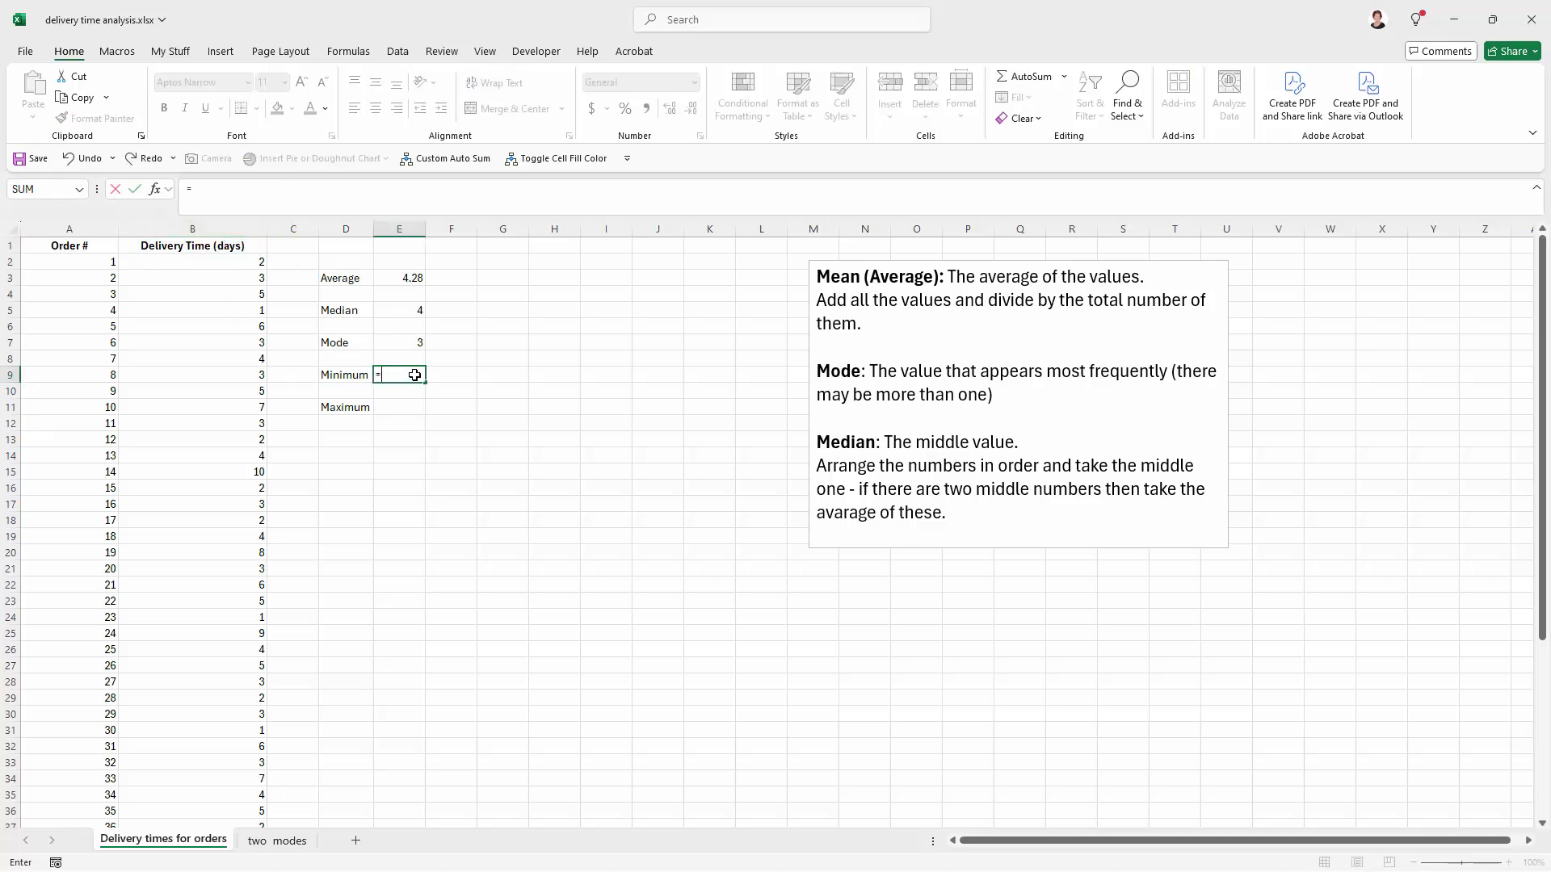
pyautogui.write('min')
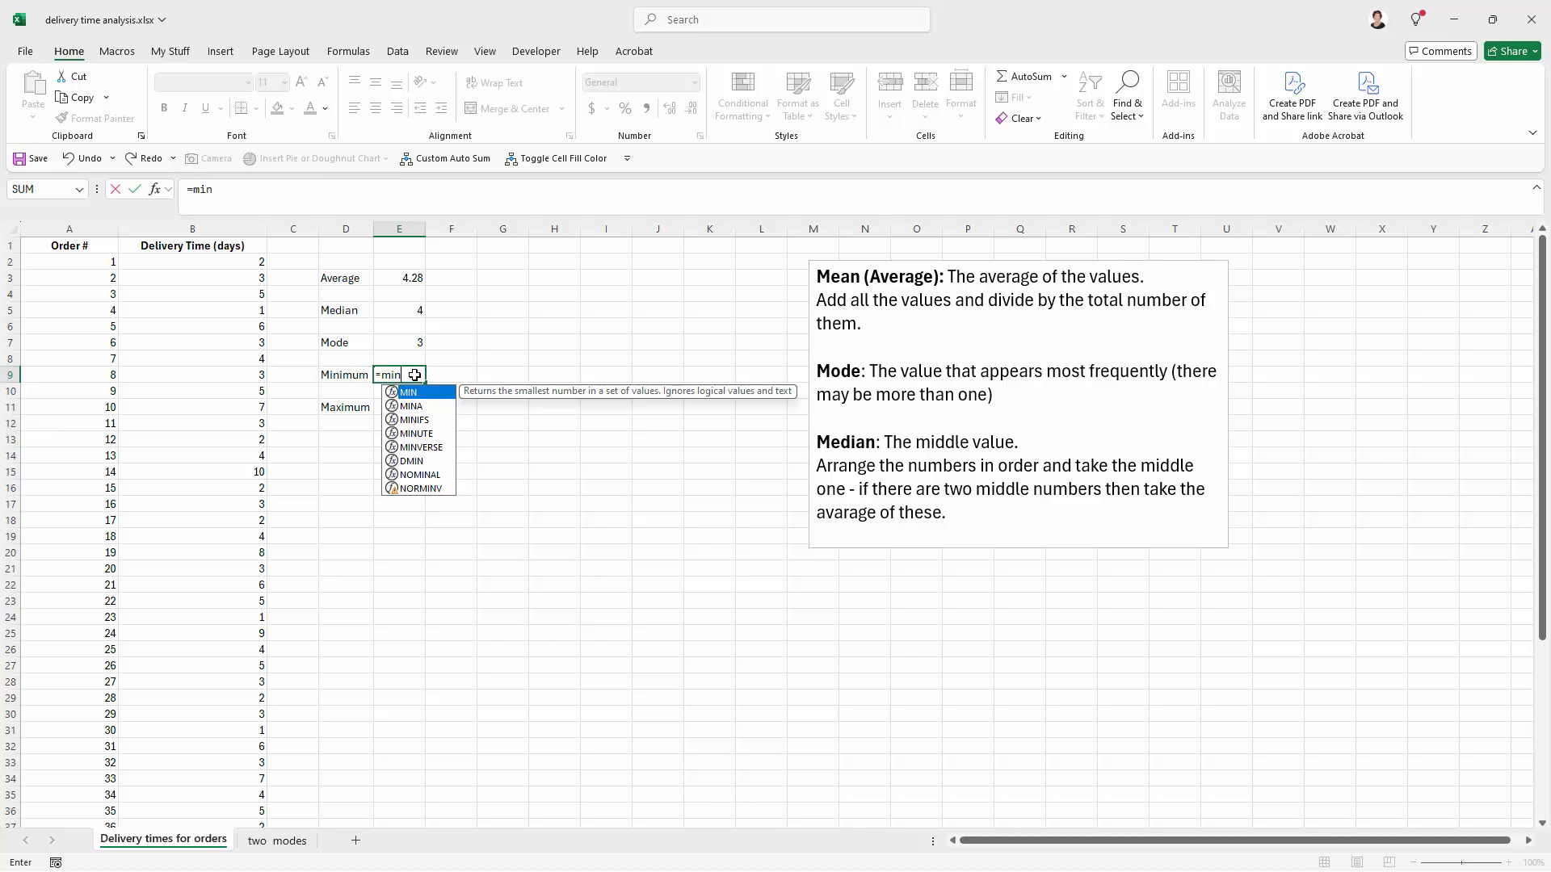
pyautogui.write('(')
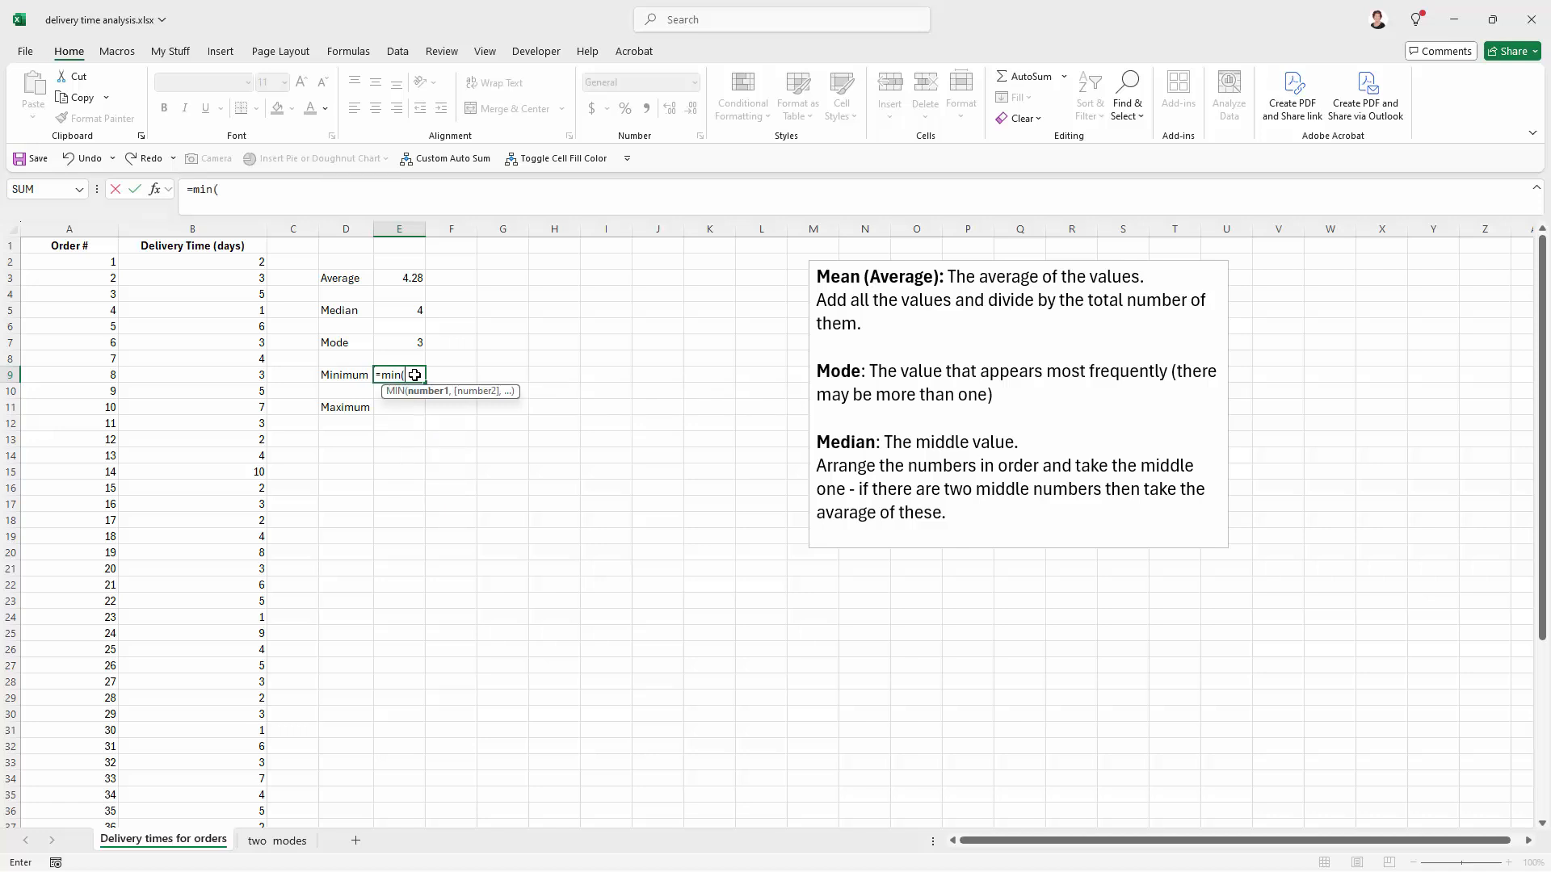
pyautogui.write('mydata')
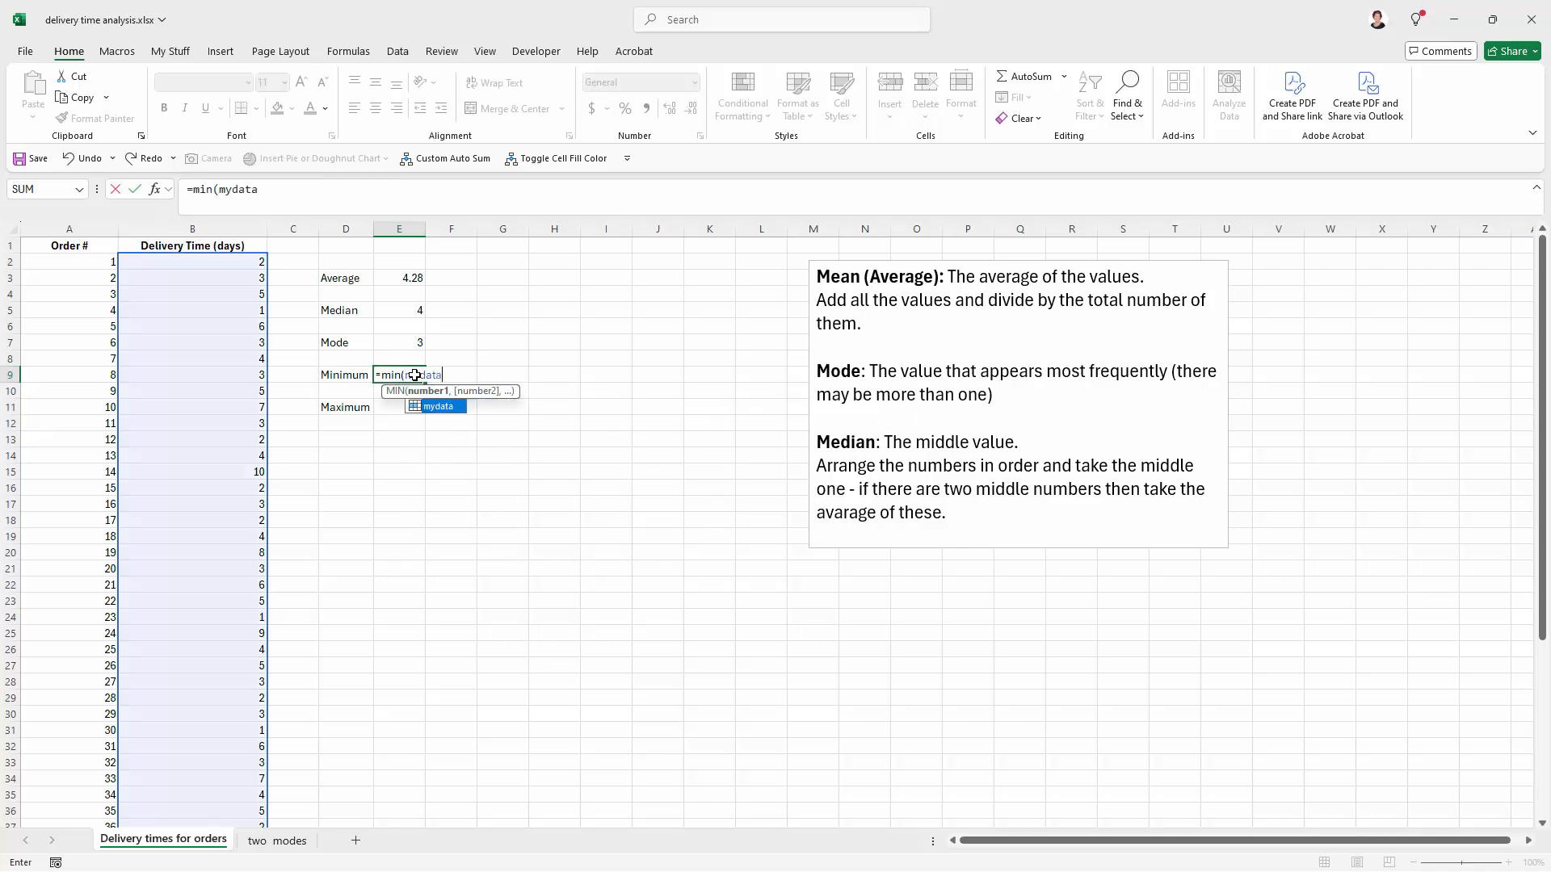
pyautogui.write(')')
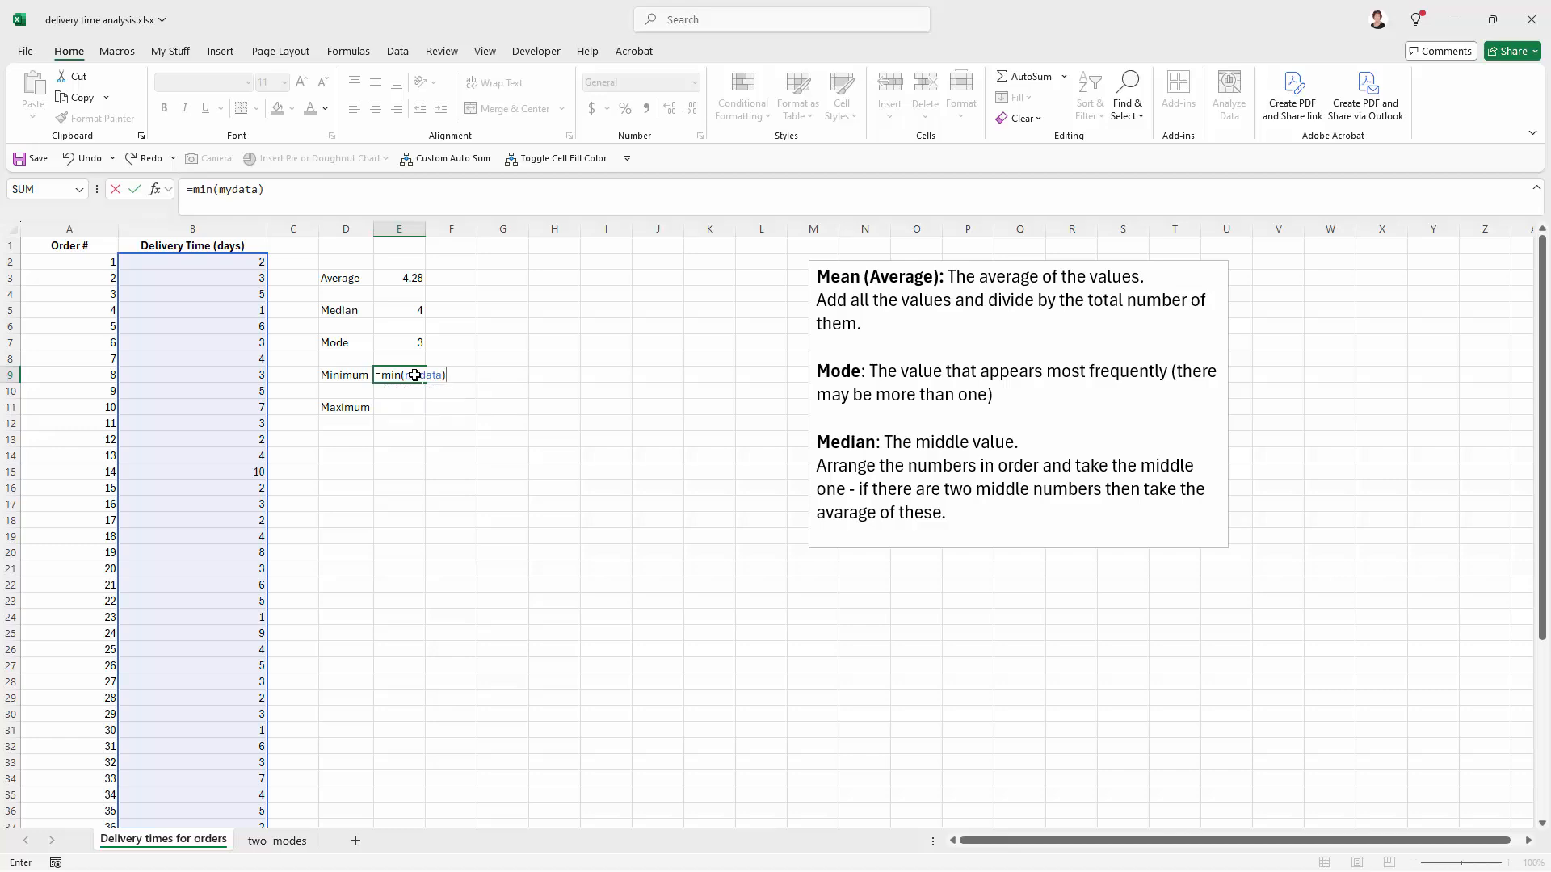
pyautogui.scroll(-5, 153, 388)
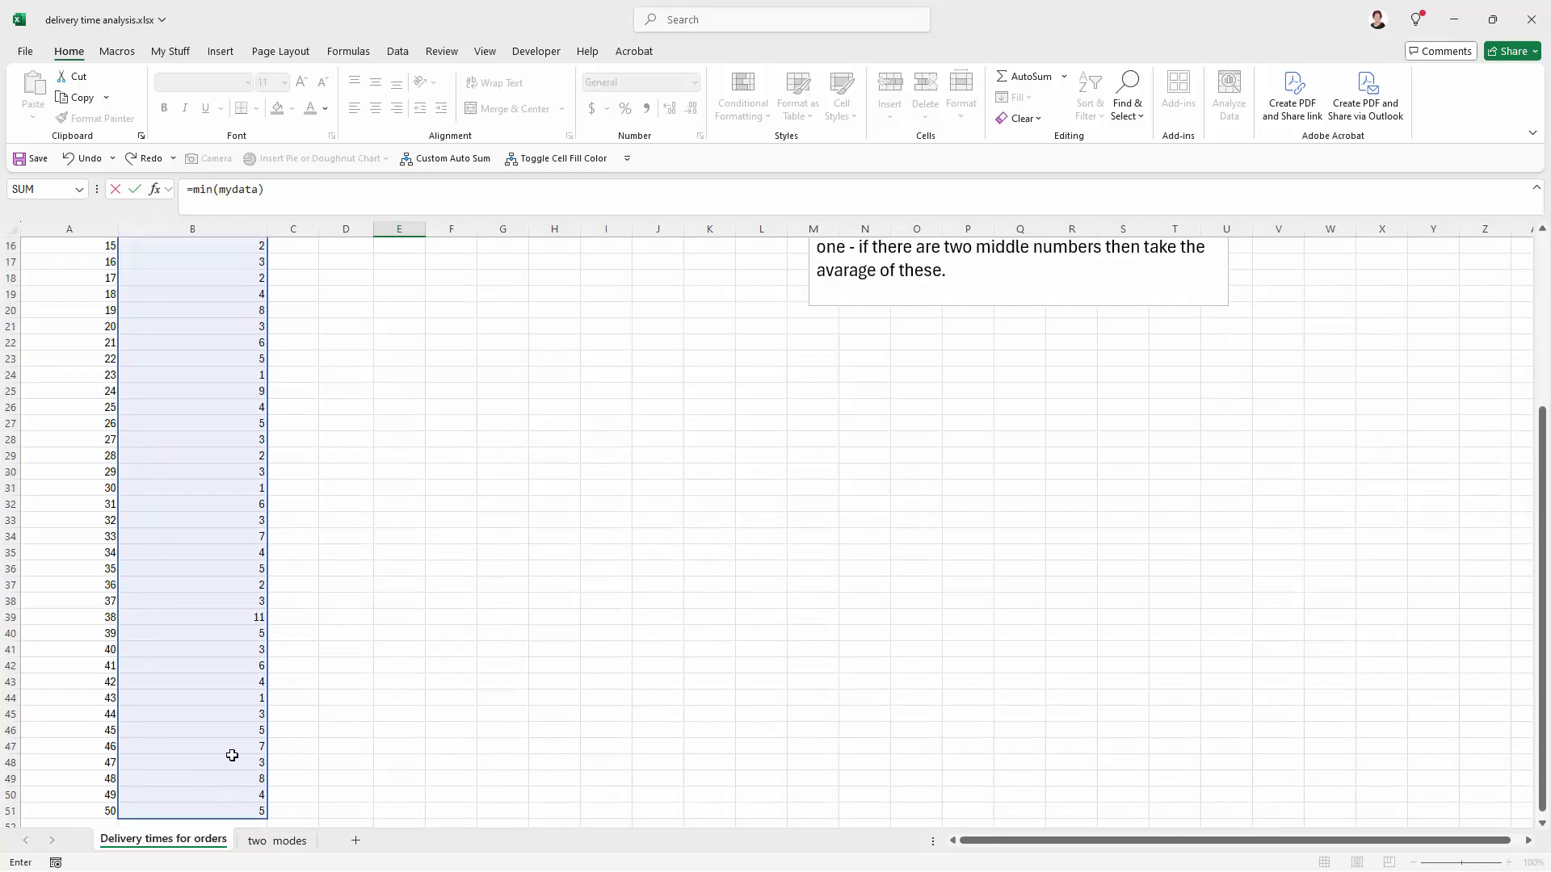
pyautogui.scroll(5, 318, 413)
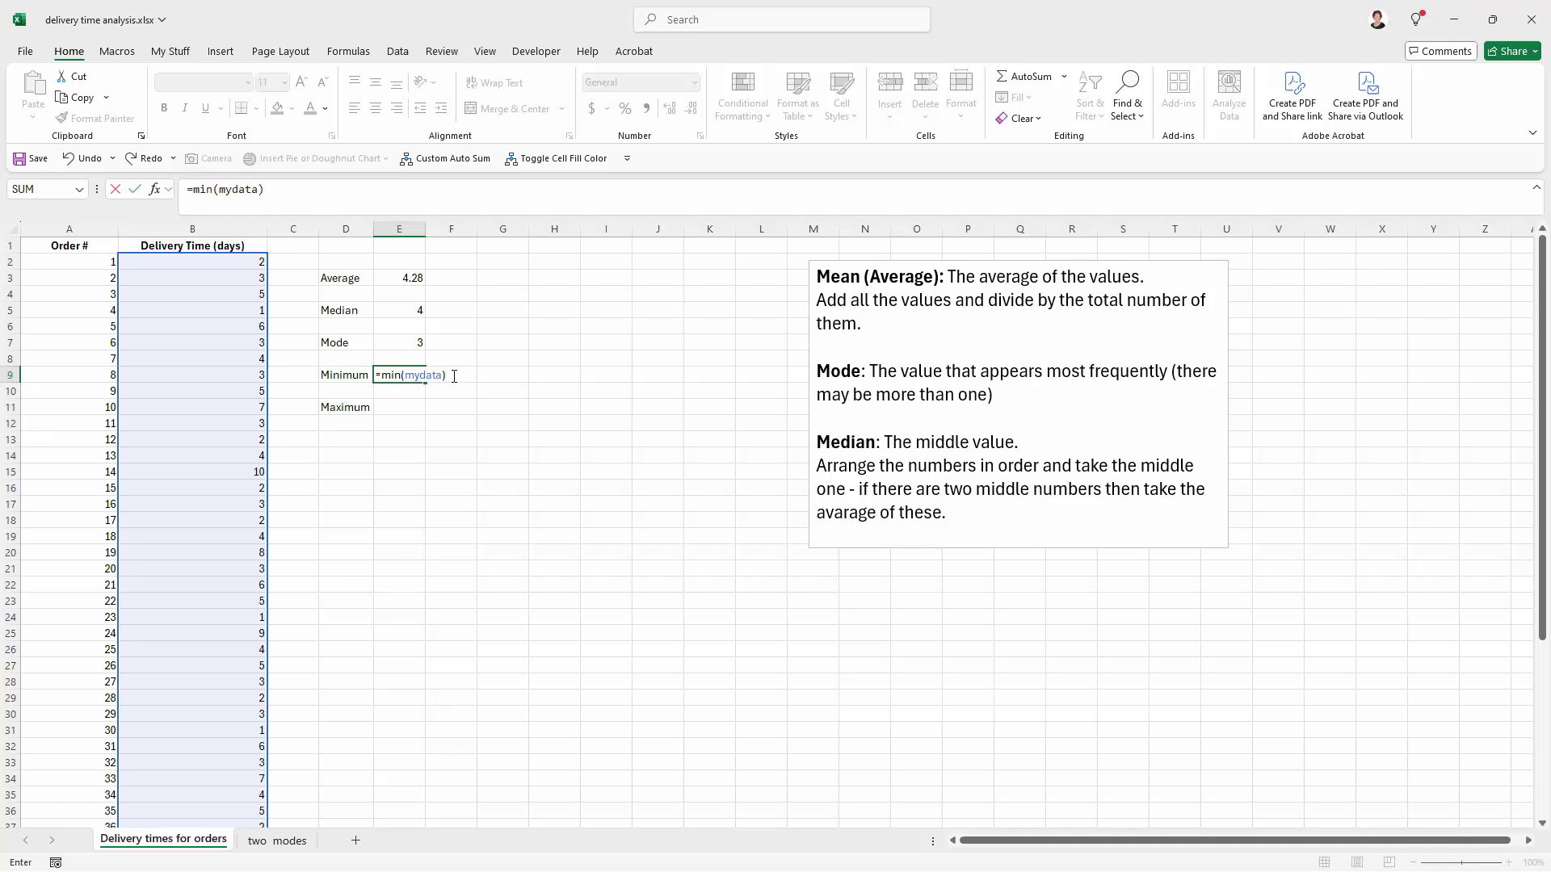
pyautogui.press('Return')
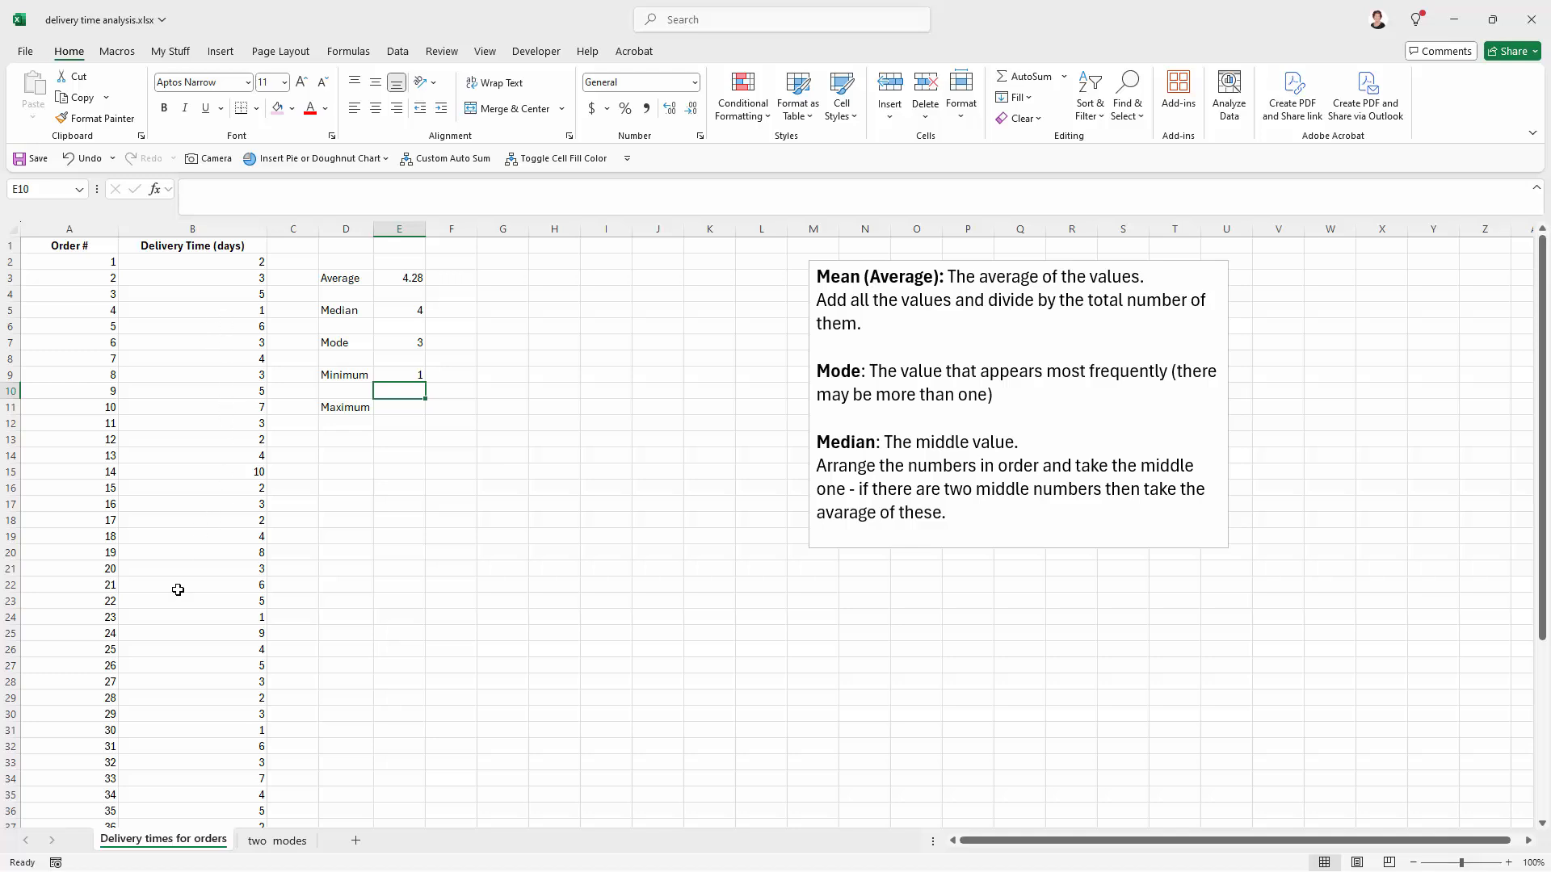
# Step: Calculate the maximum delivery time in E11 with the formula =MAX(mydata)
pyautogui.click(399, 411)
pyautogui.write('=m')
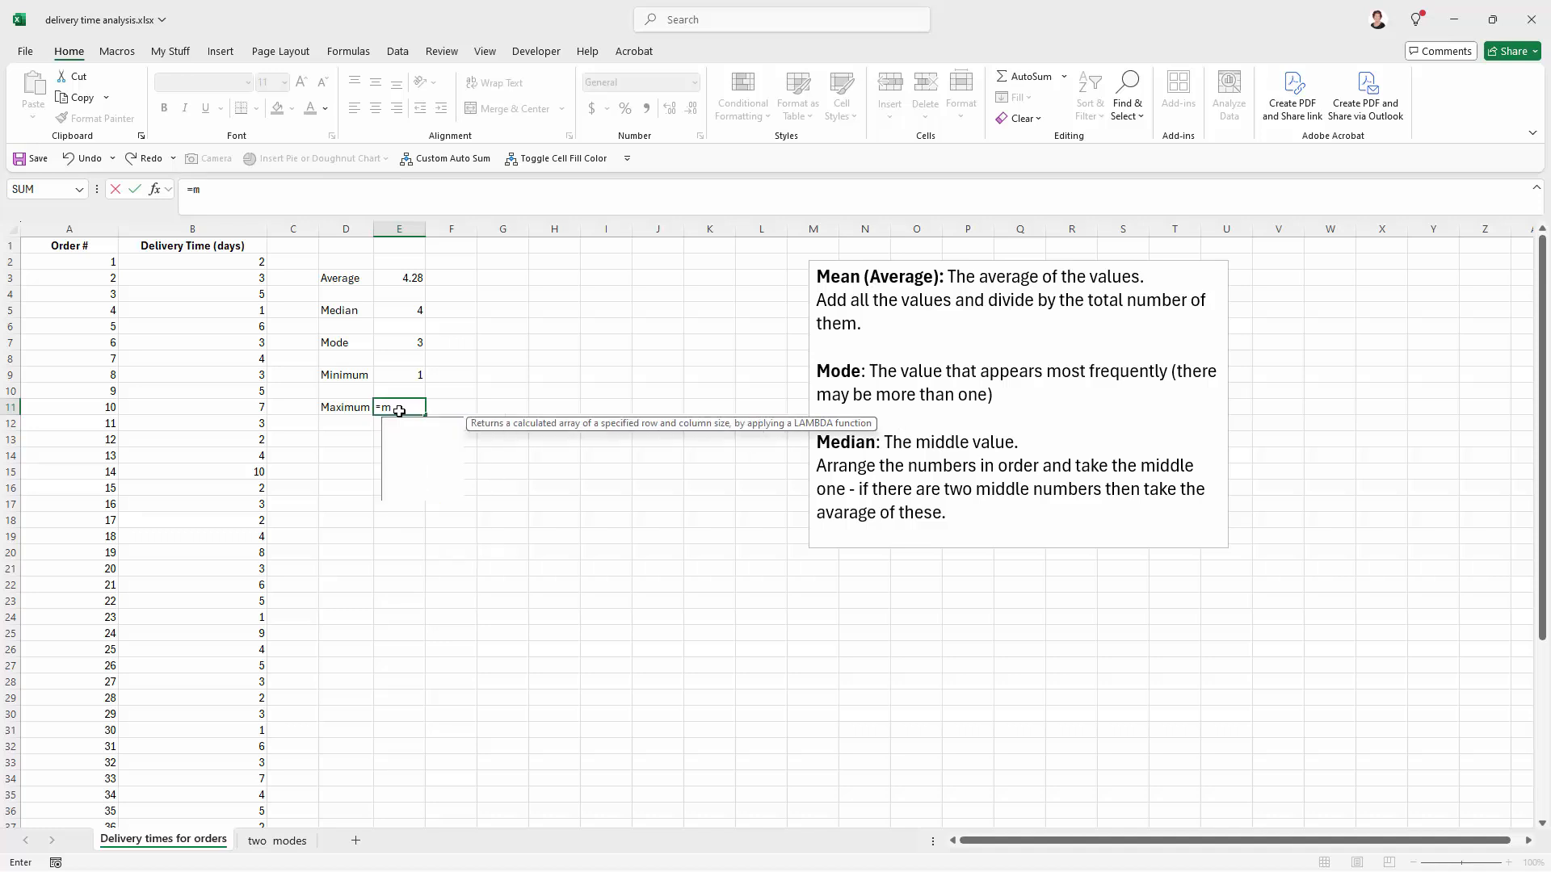
pyautogui.write('ax(mydatat')
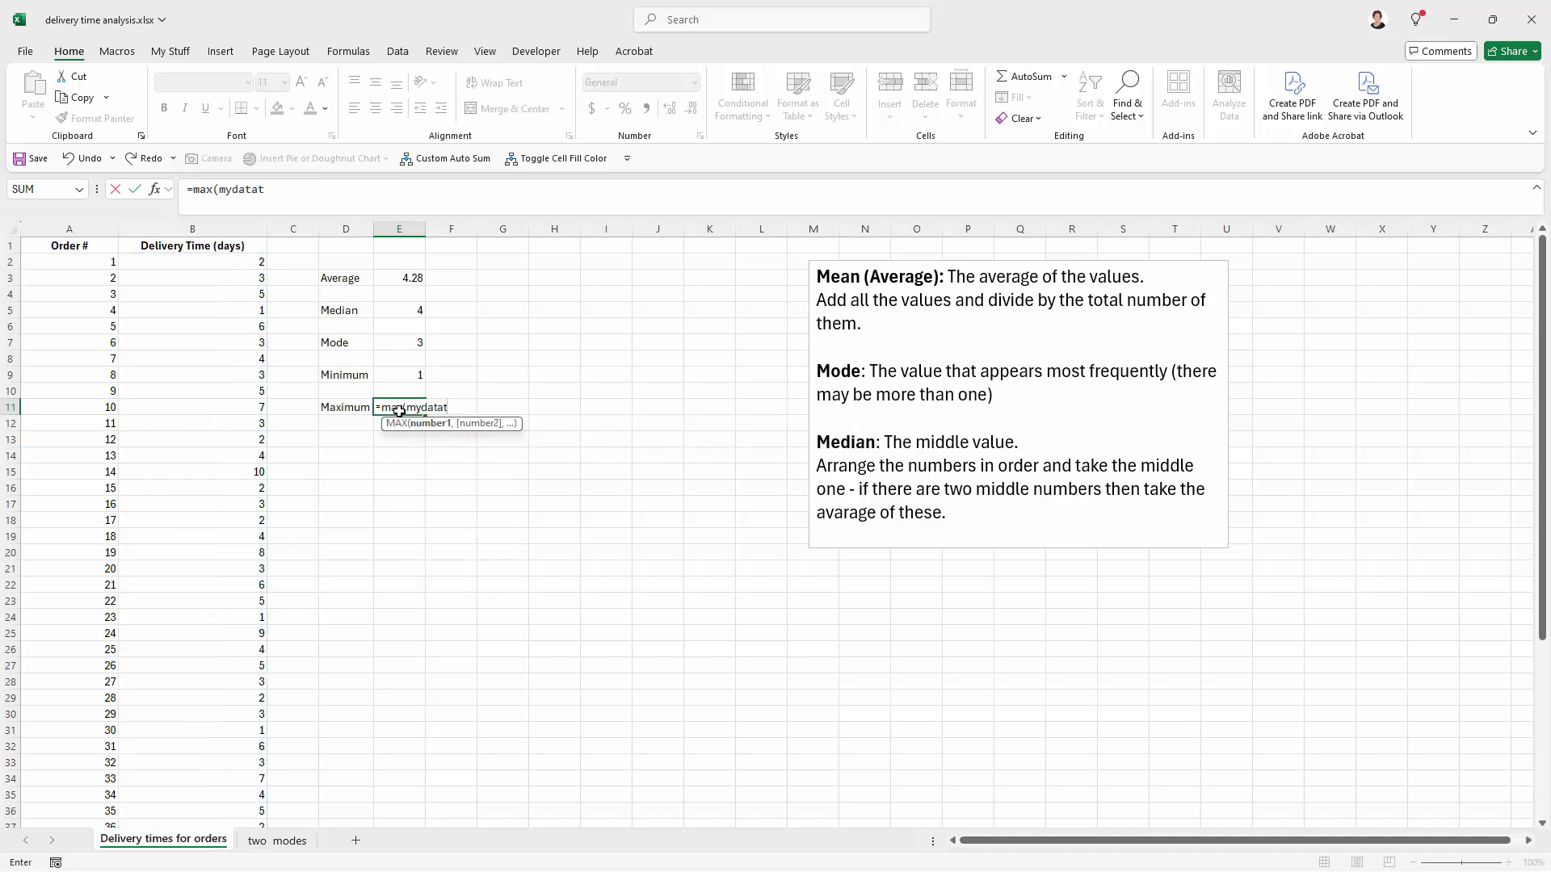
pyautogui.press('BackSpace')
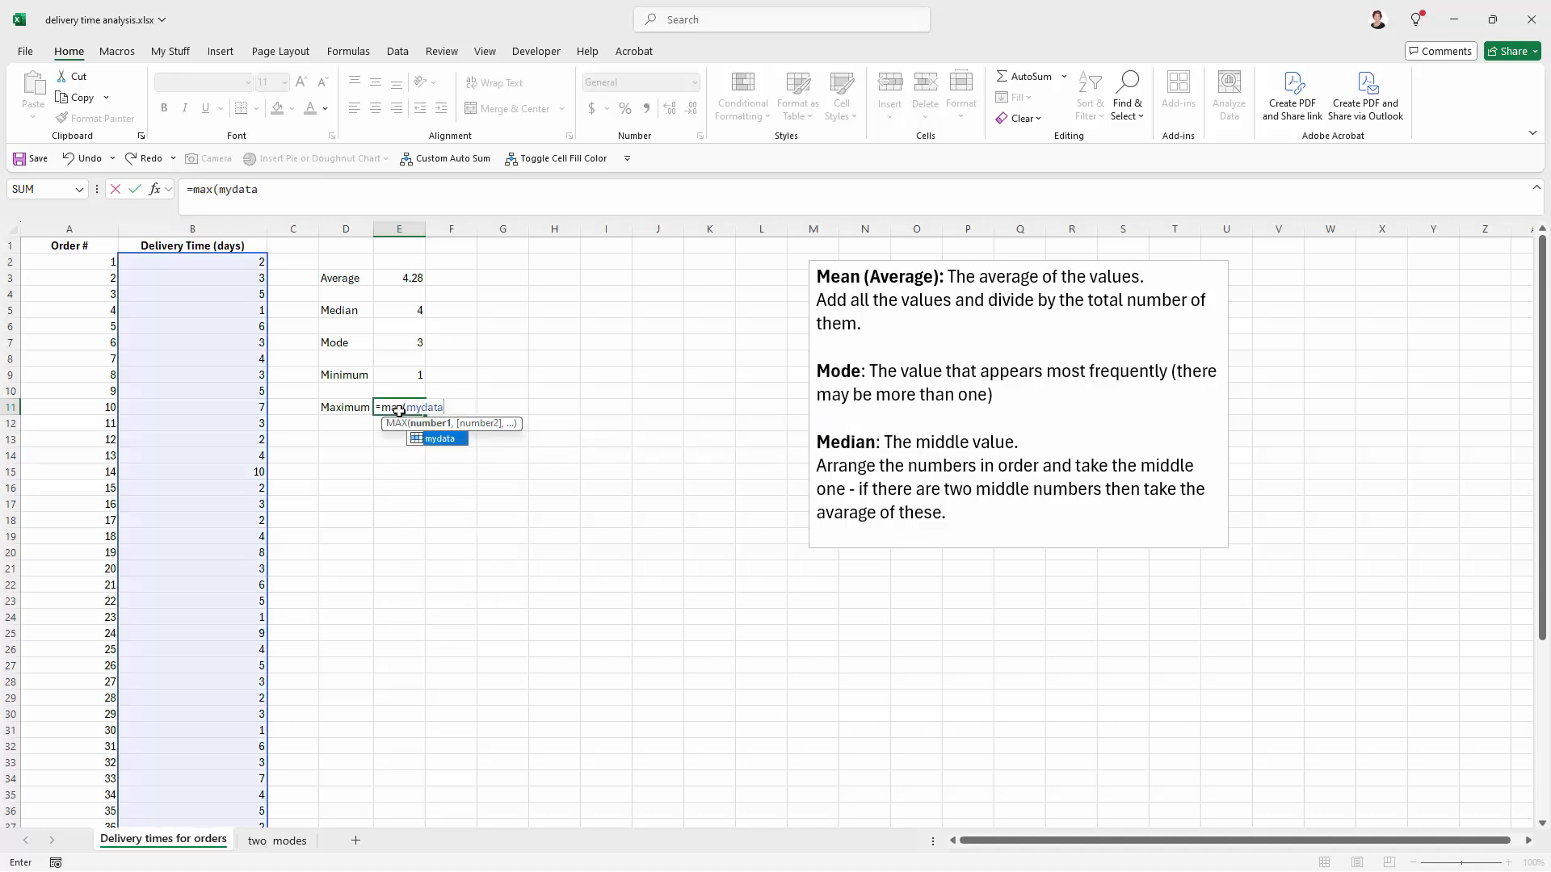
pyautogui.press('Return')
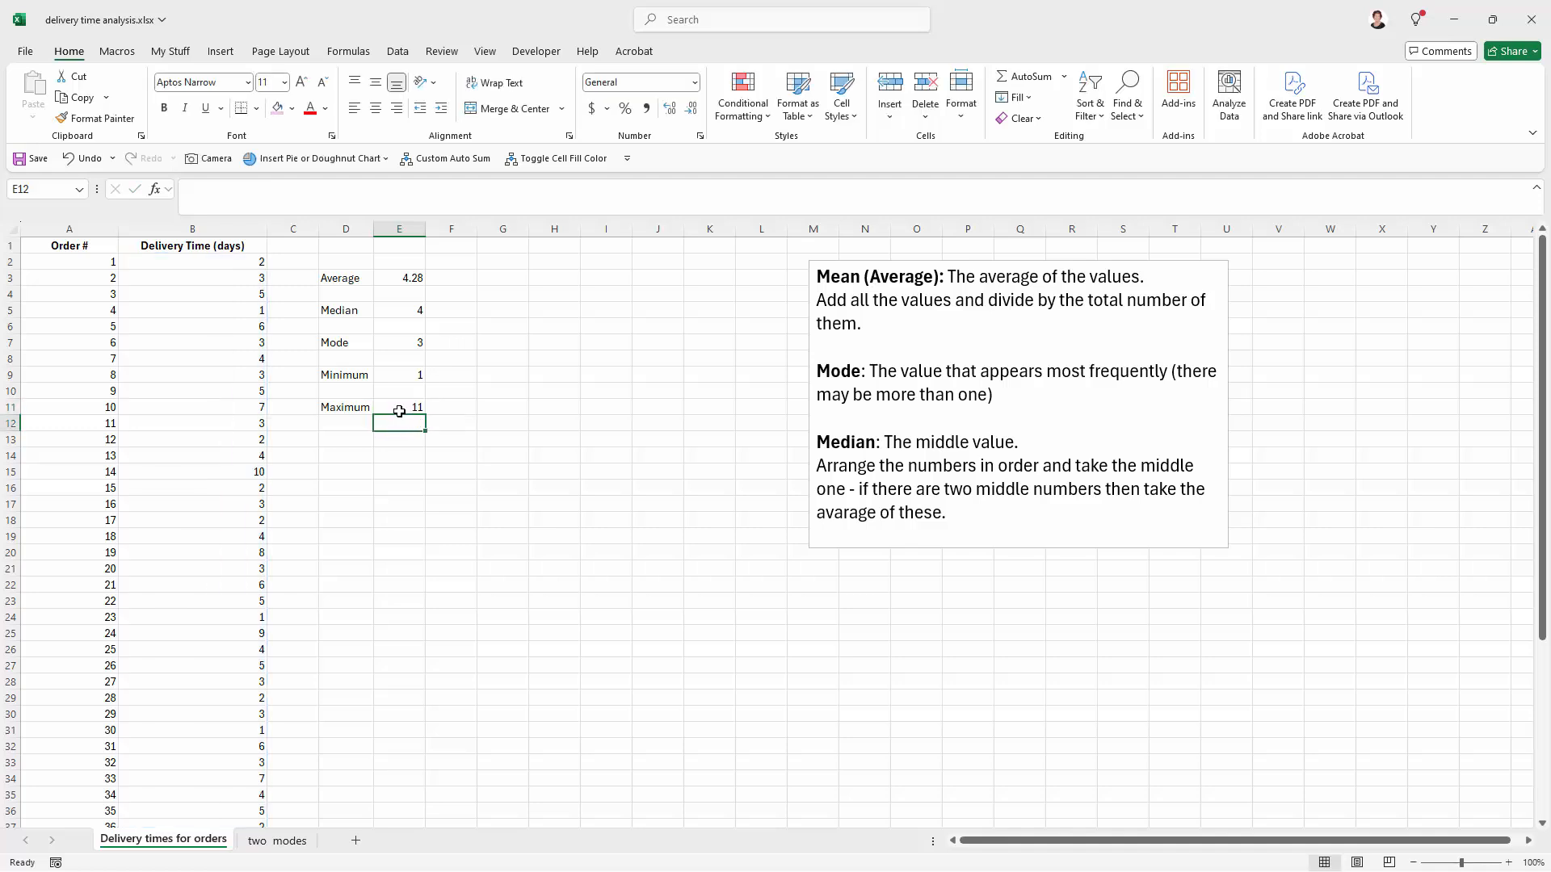
pyautogui.click(399, 411)
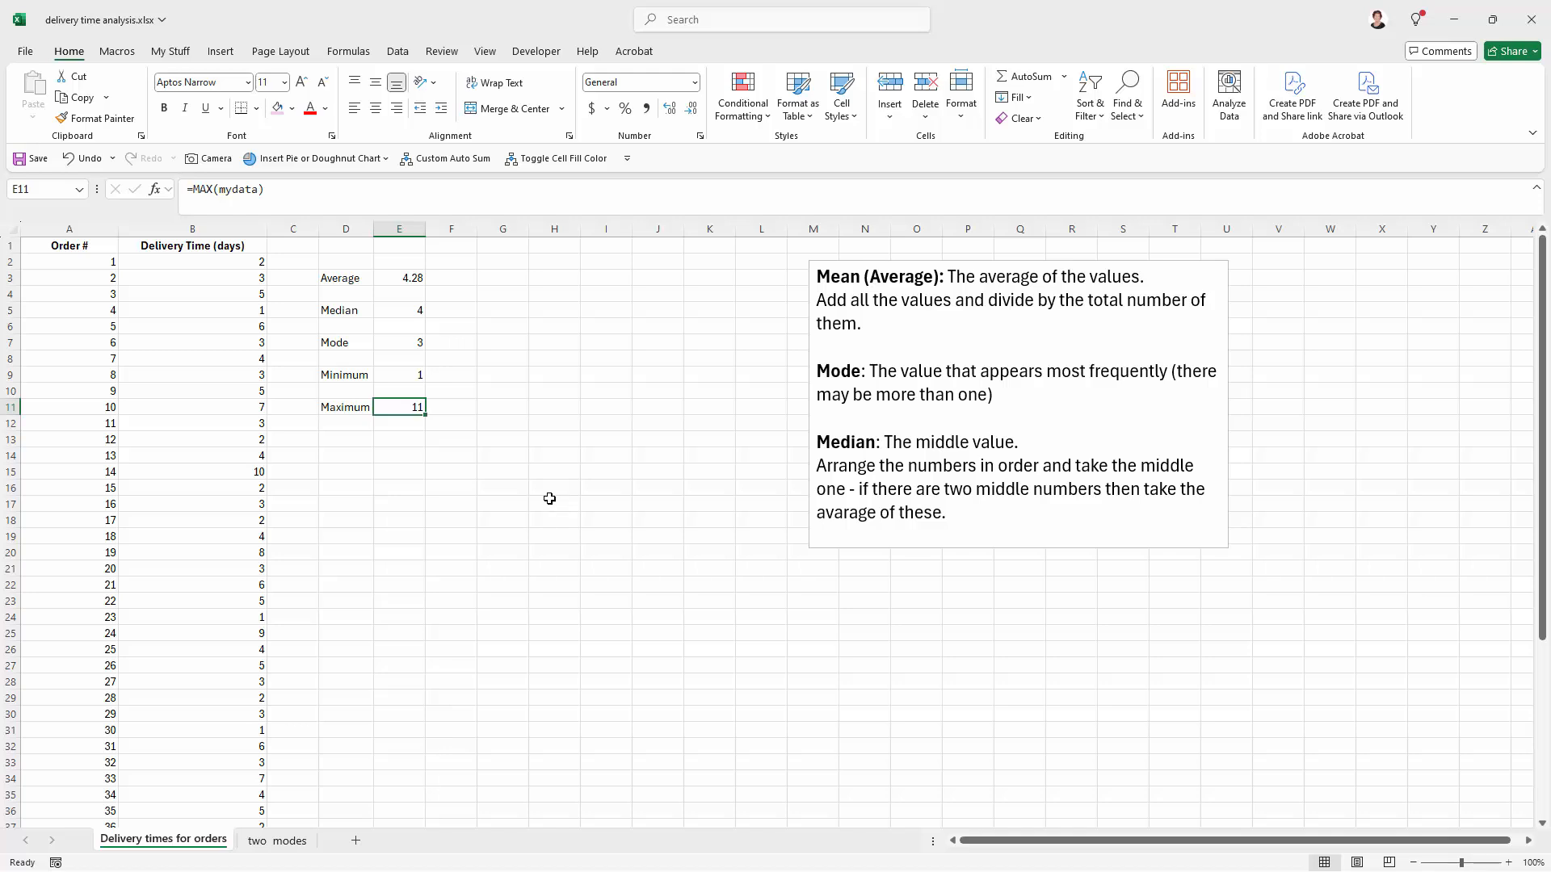
# Step: Replace the cell range in the AVERAGE formula in E3 with the named range mydata
pyautogui.click(391, 276)
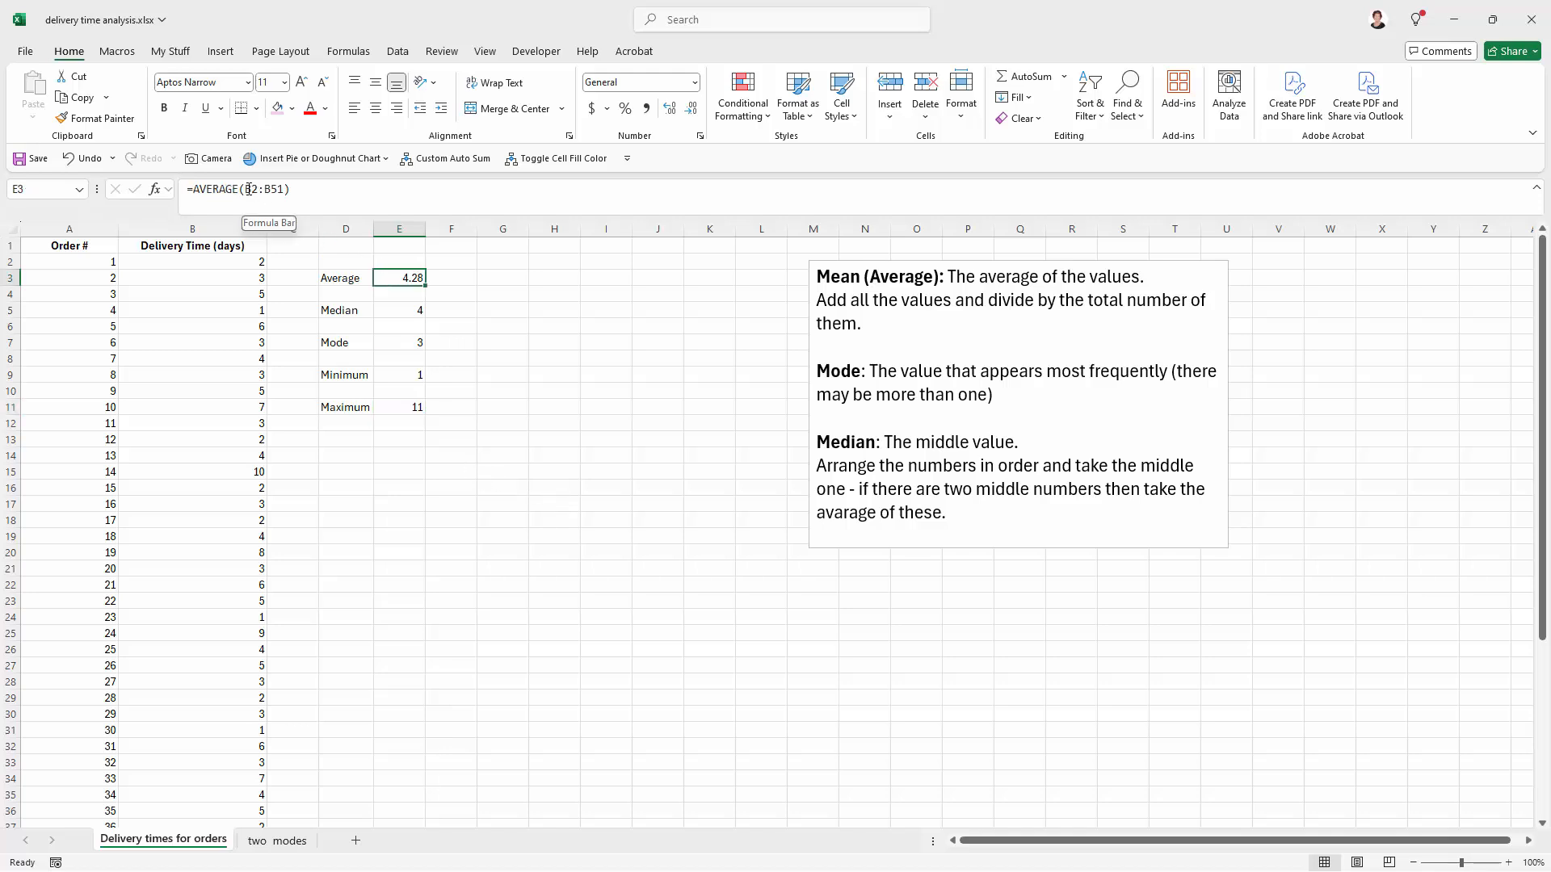
pyautogui.moveTo(246, 189); pyautogui.dragTo(284, 189)
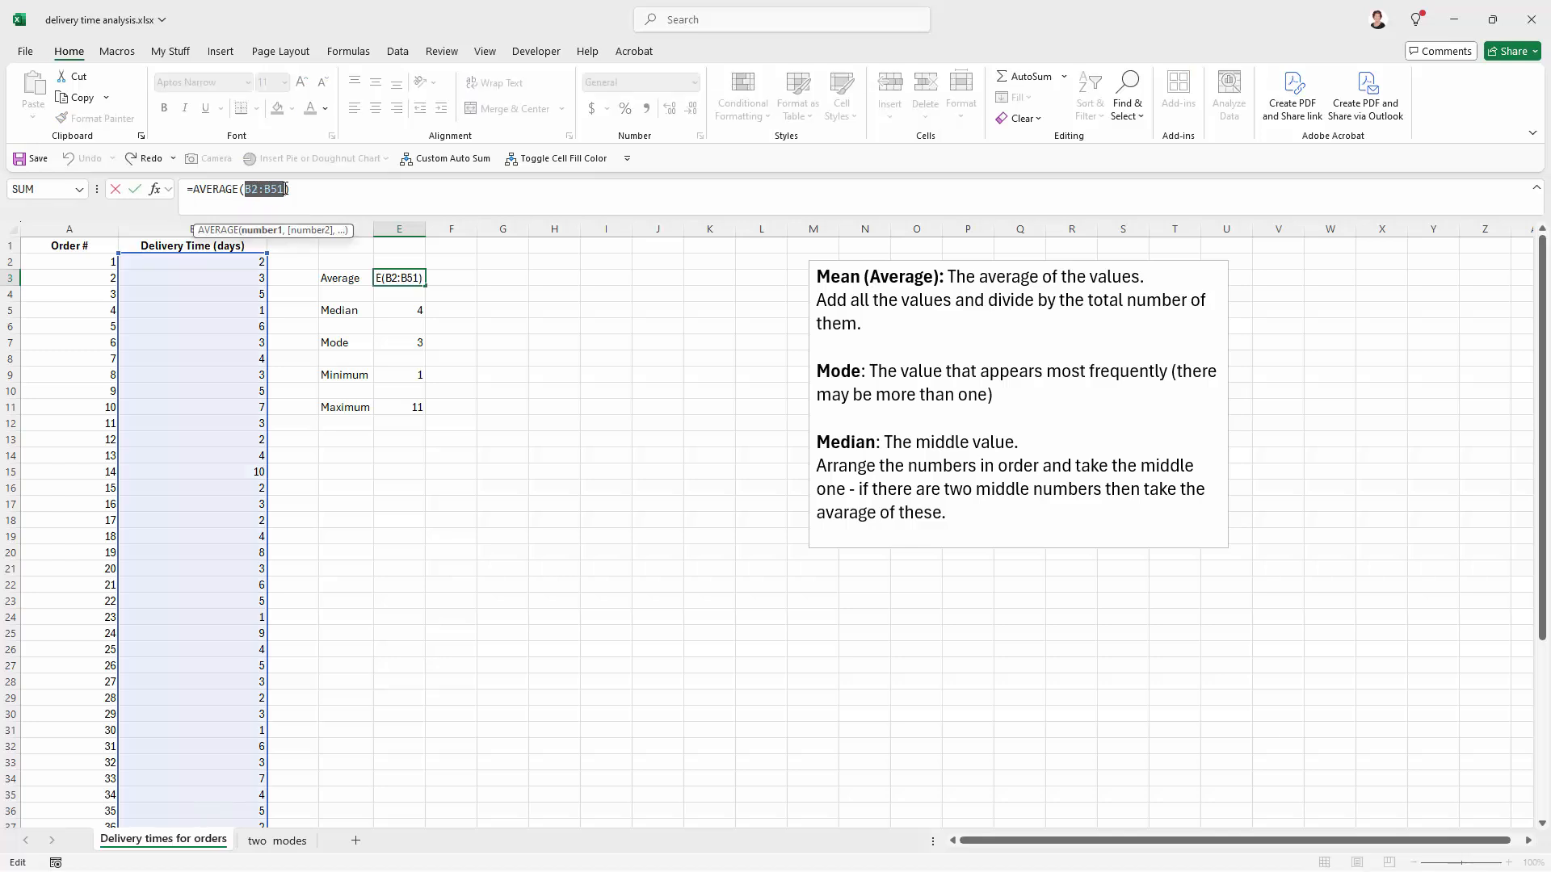
pyautogui.write('mydata')
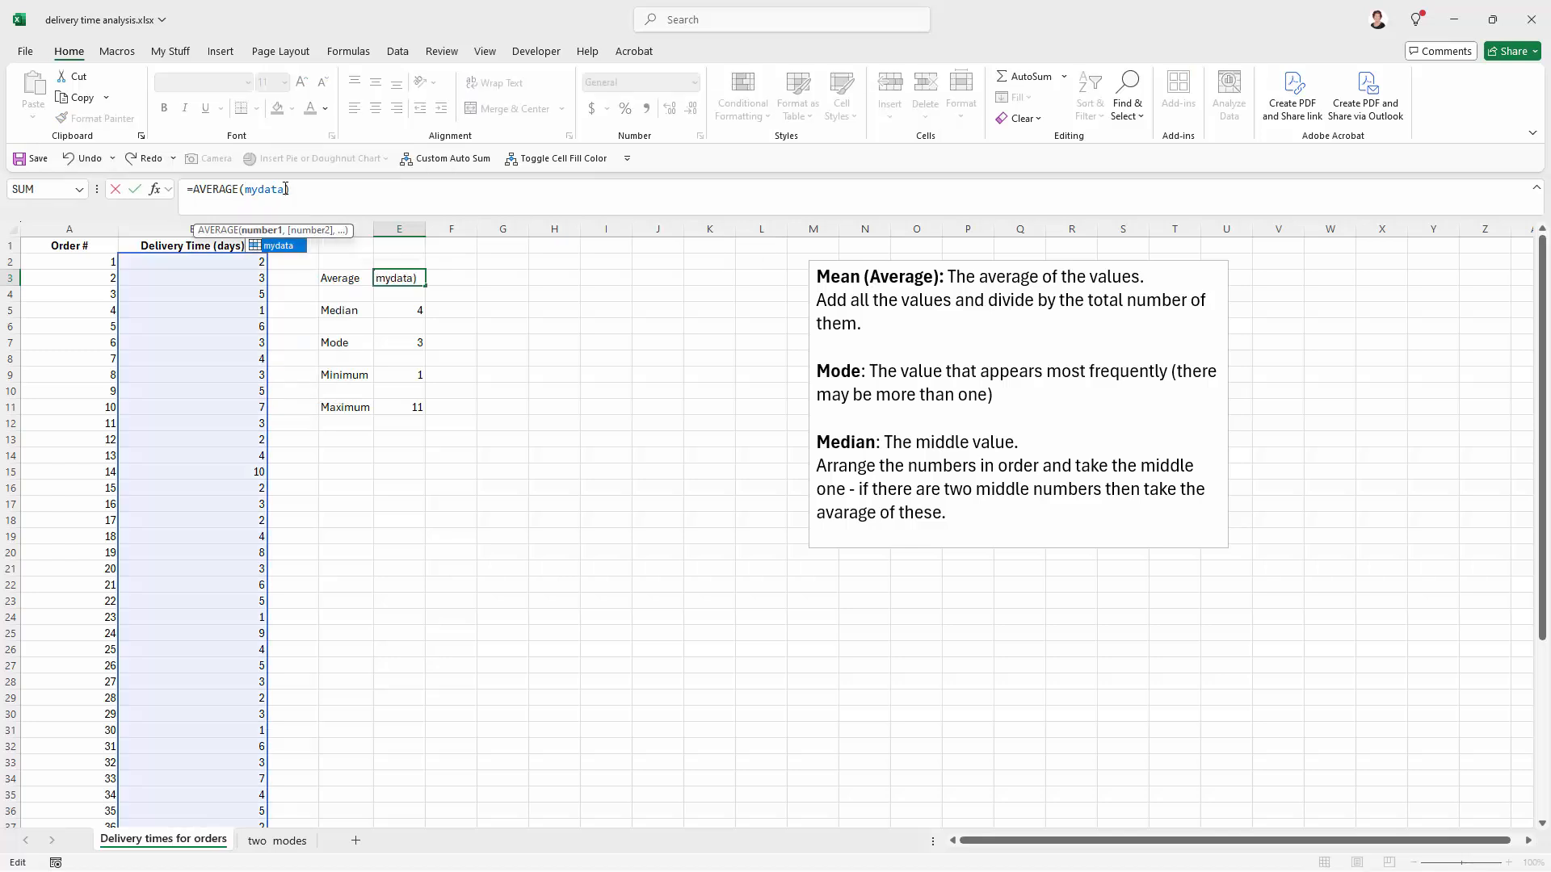
pyautogui.click(544, 299)
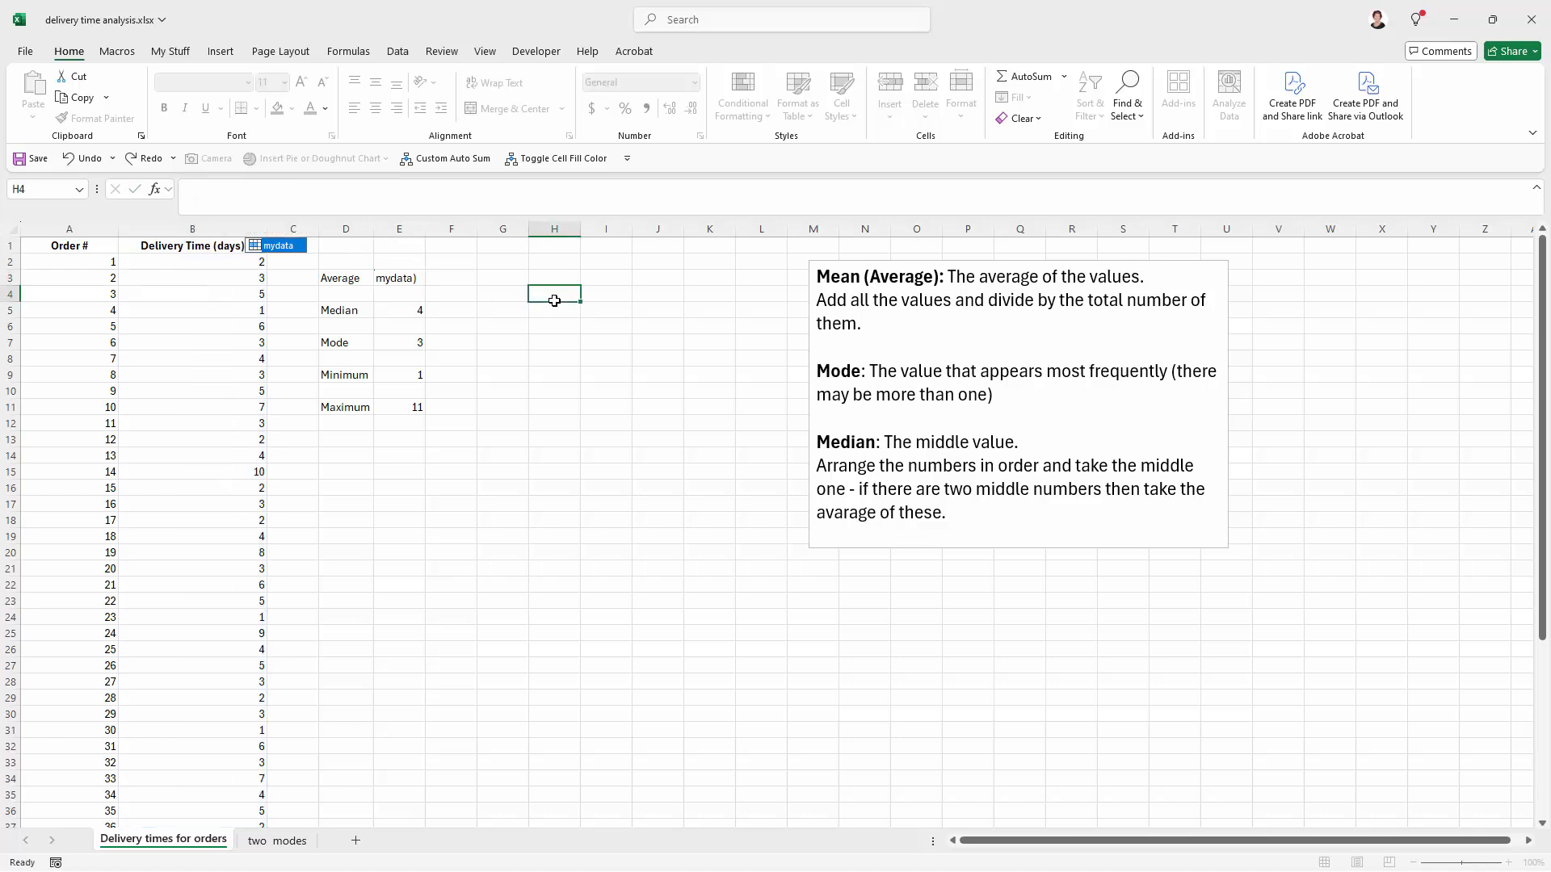
pyautogui.click(381, 277)
pyautogui.click(544, 509)
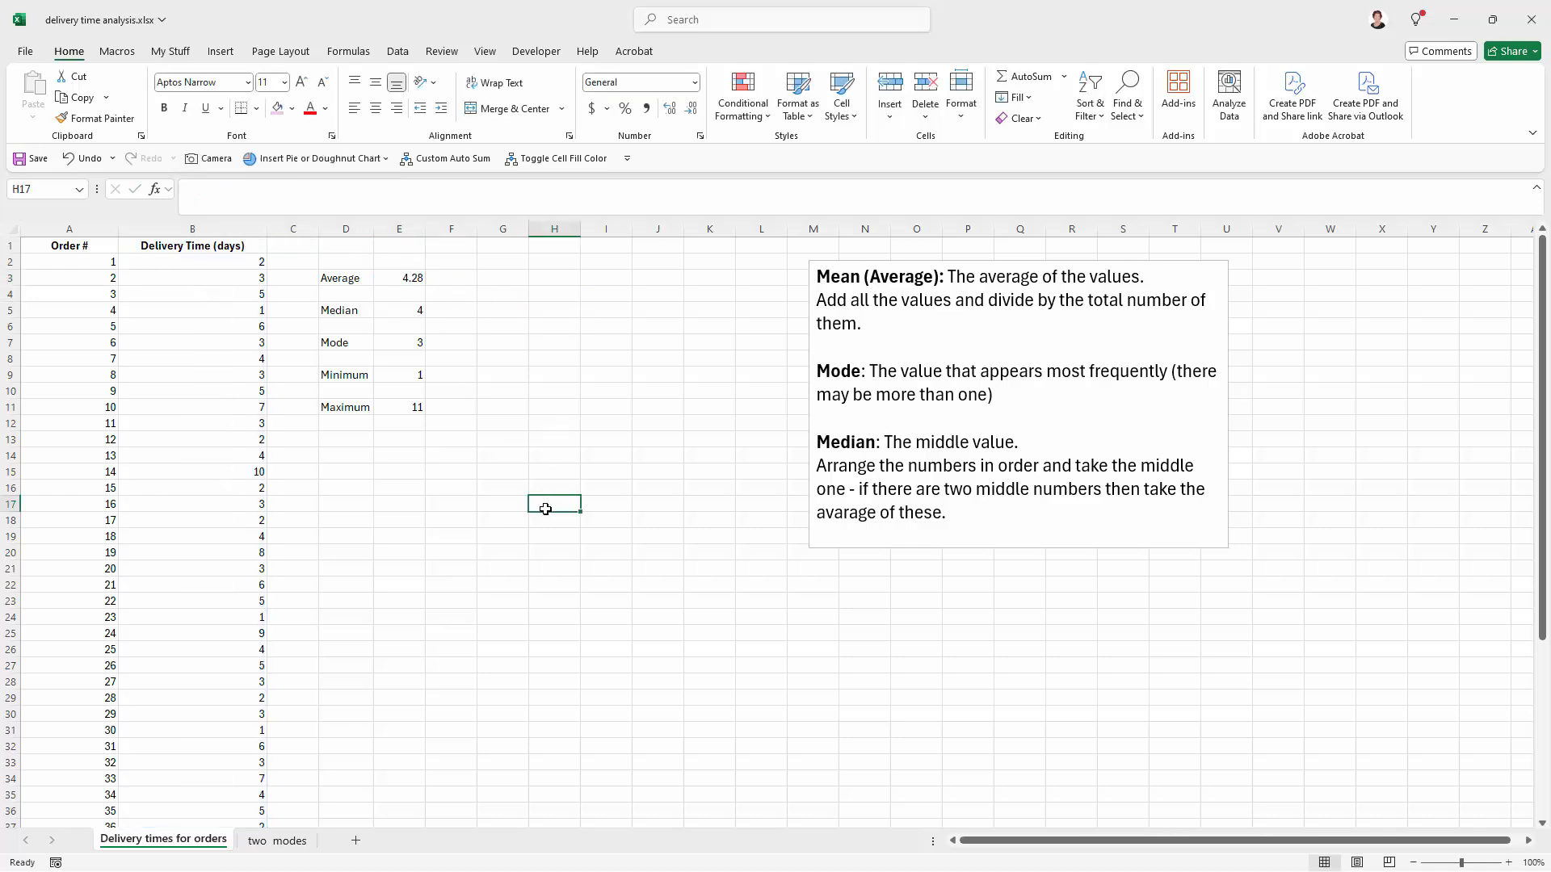